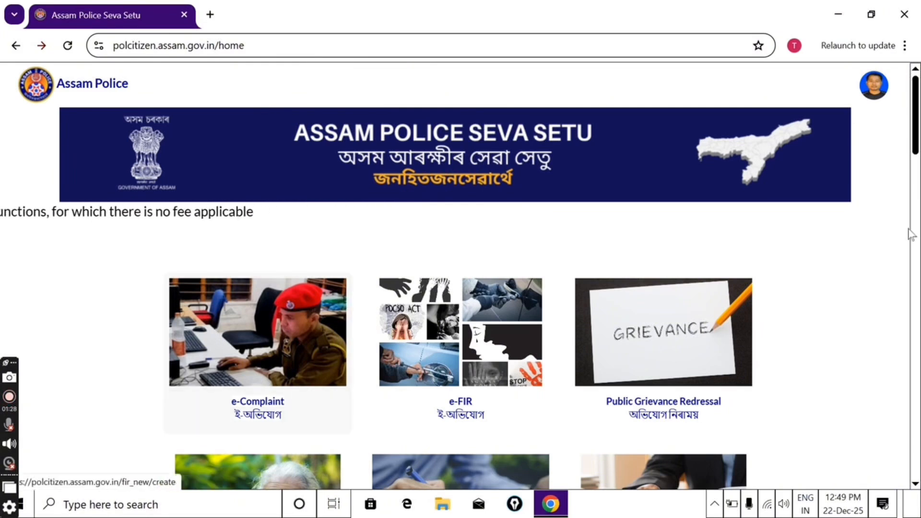
scroll(915, 156, down, 2)
mouse_move(916, 152)
mouse_down()
mouse_move(919, 194)
mouse_move(919, 134)
mouse_up()
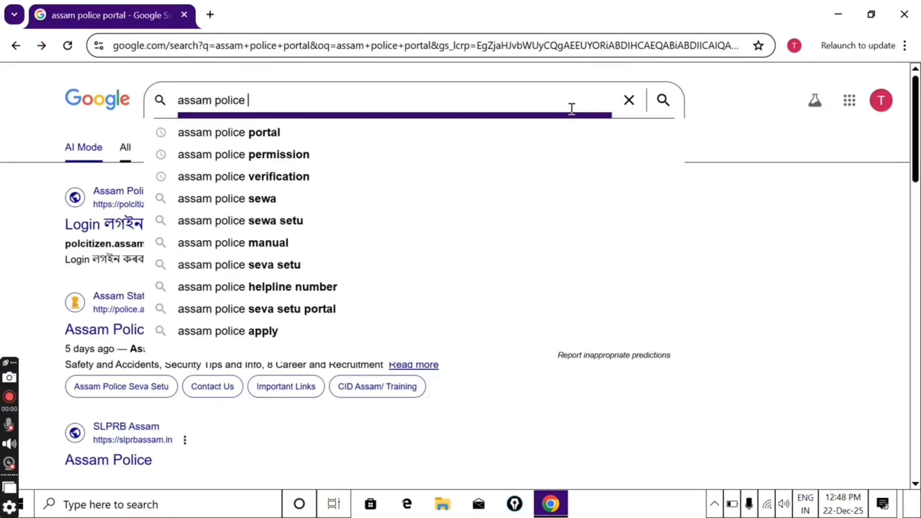
Search Google for "assam police portal" and open the new-user registration form on the Assam Police Seva Setu site.
text(rtal)
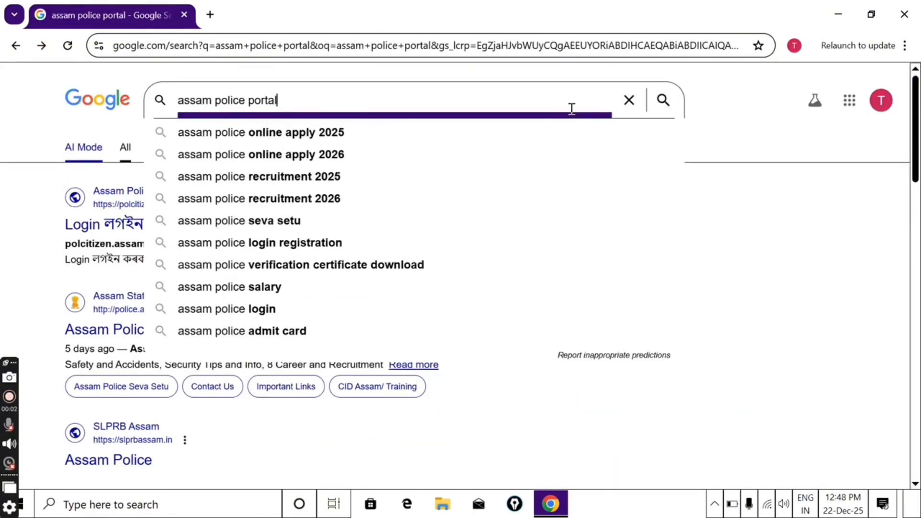
key(Return)
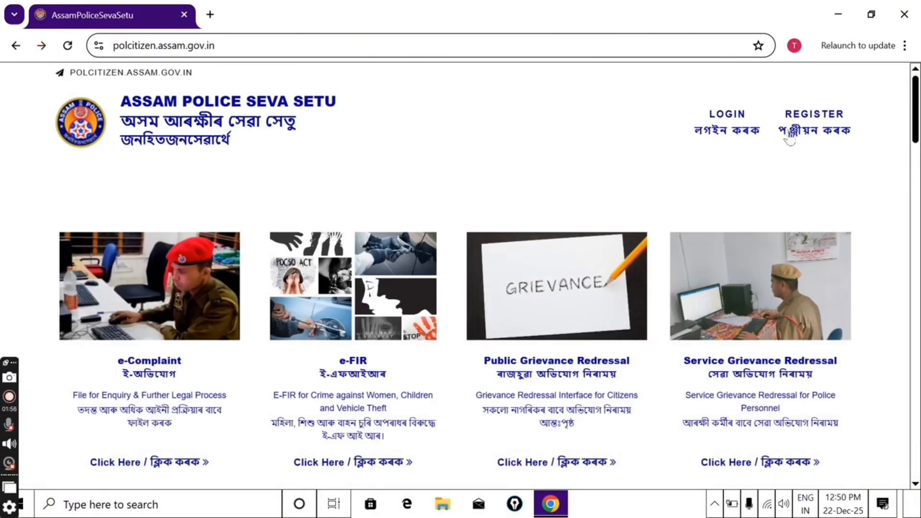
click(799, 127)
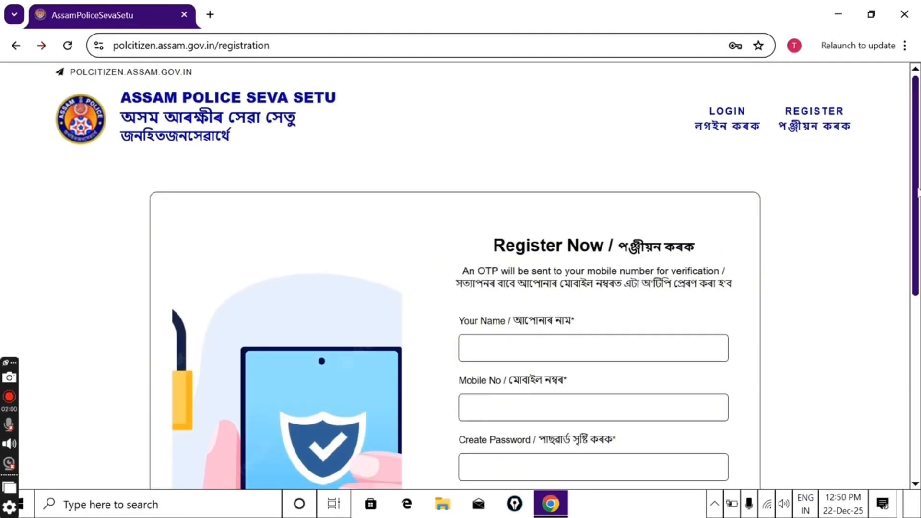
scroll(898, 240, down, 3)
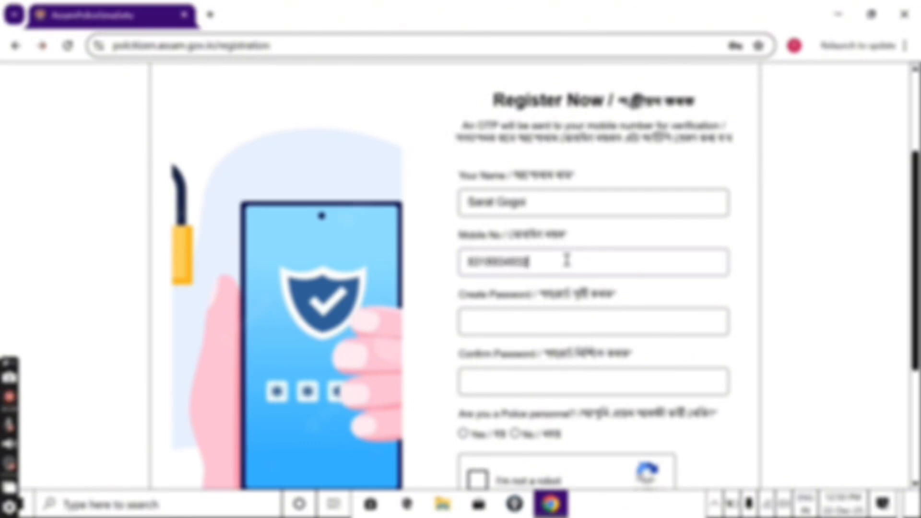
Enter a new account password in Create Password and repeat it in Confirm Password.
click(556, 322)
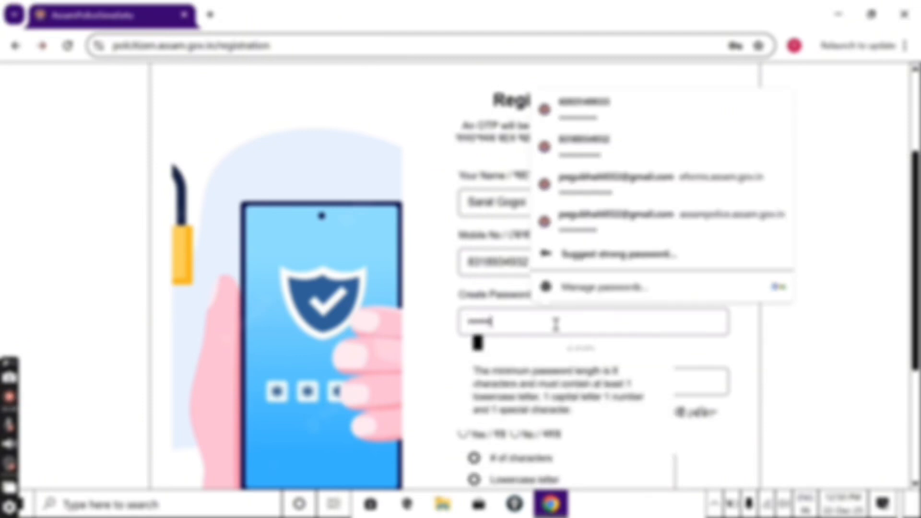
click(538, 377)
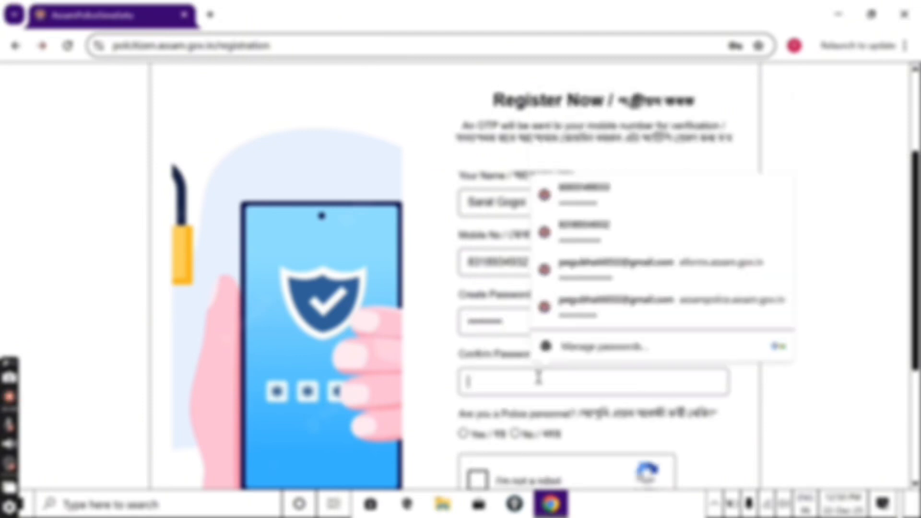
key(BackSpace)
key(BackSpace)
key(BackSpace)
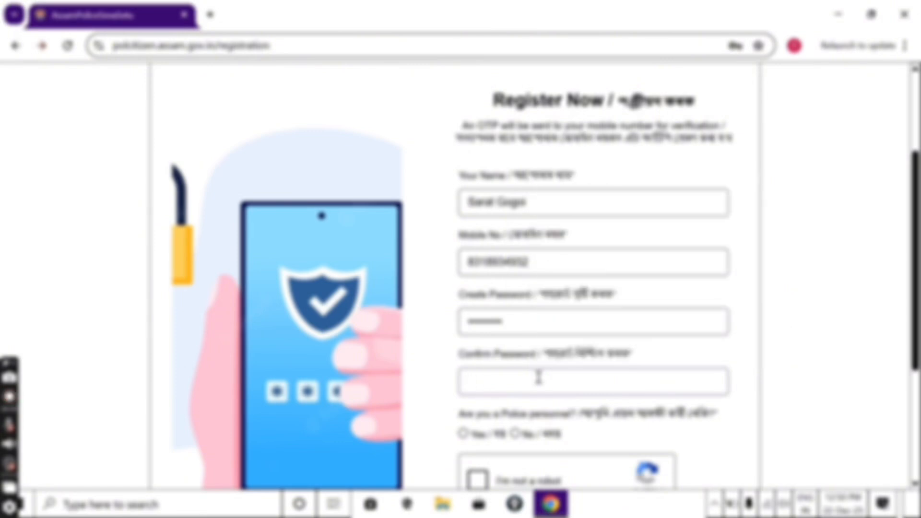
key(BackSpace)
key(BackSpace)
key(BackSpace)
key(BackSpace)
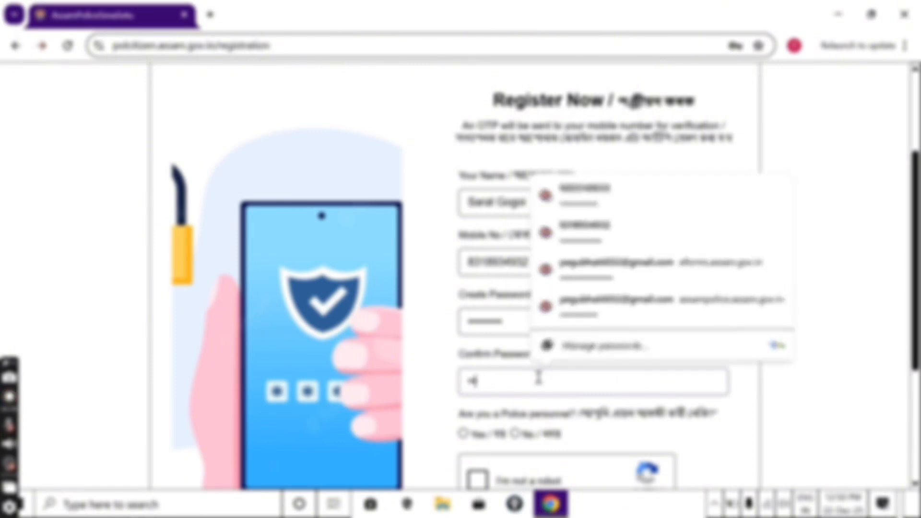
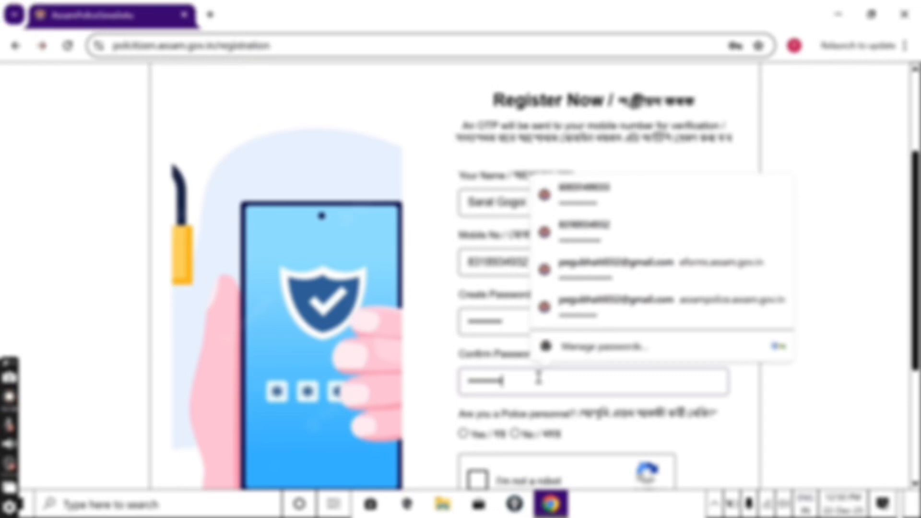
Answer No to being police personnel and complete the "I'm not a robot" check on the registration form.
click(513, 434)
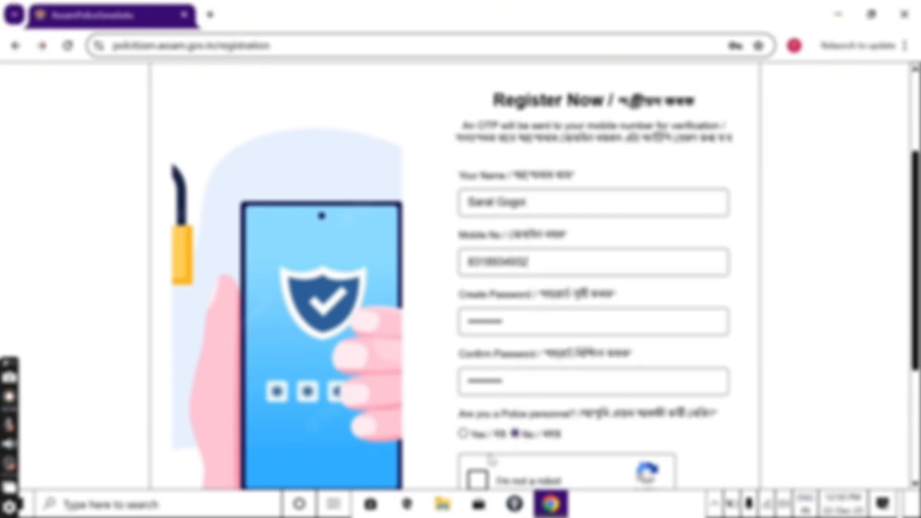
click(479, 479)
scroll(575, 384, down, 3)
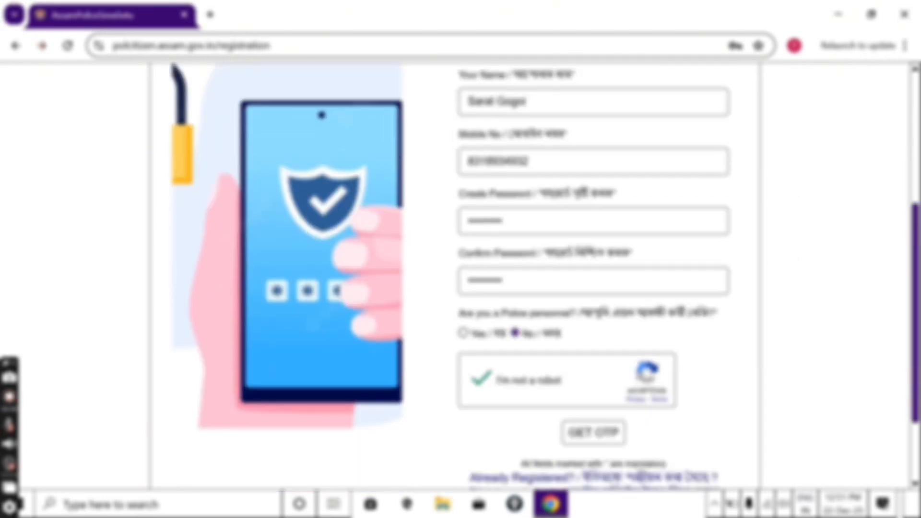
click(594, 378)
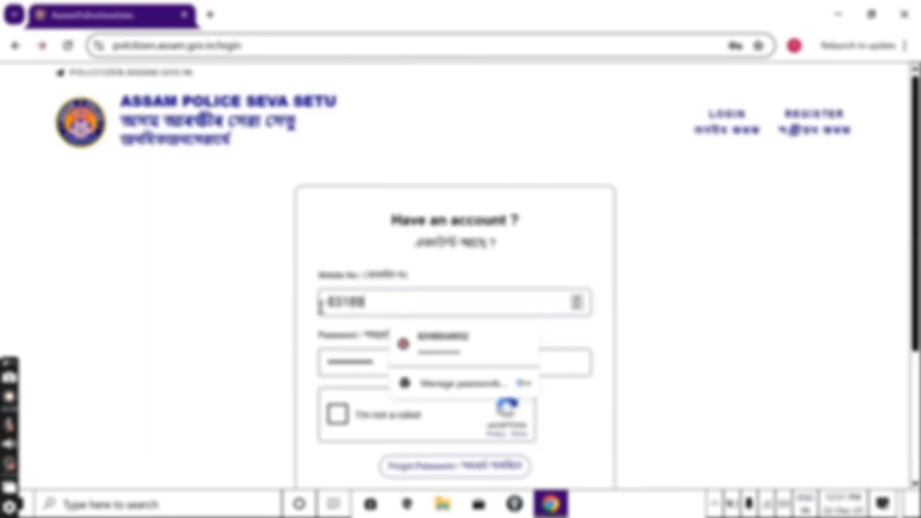
Log in with the saved mobile number and account password, completing the "I'm not a robot" check.
click(433, 346)
click(337, 414)
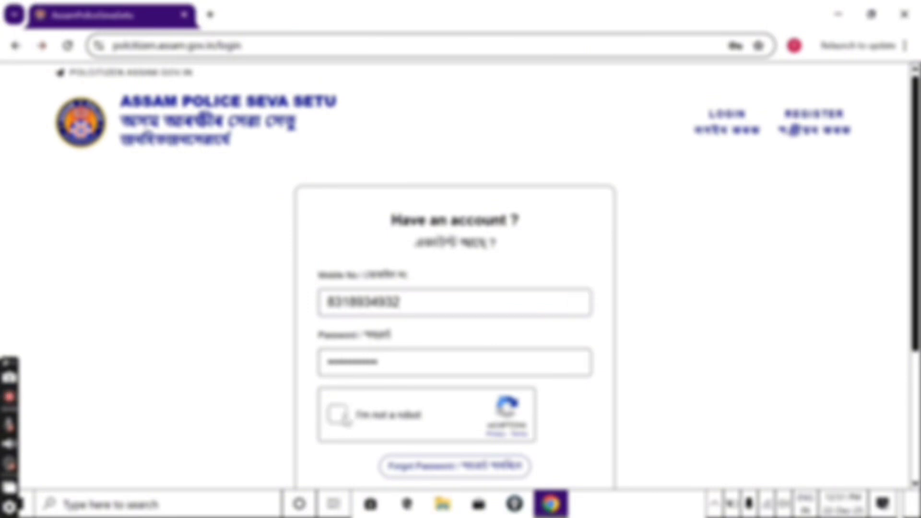
scroll(917, 206, down, 2)
scroll(727, 306, down, 1)
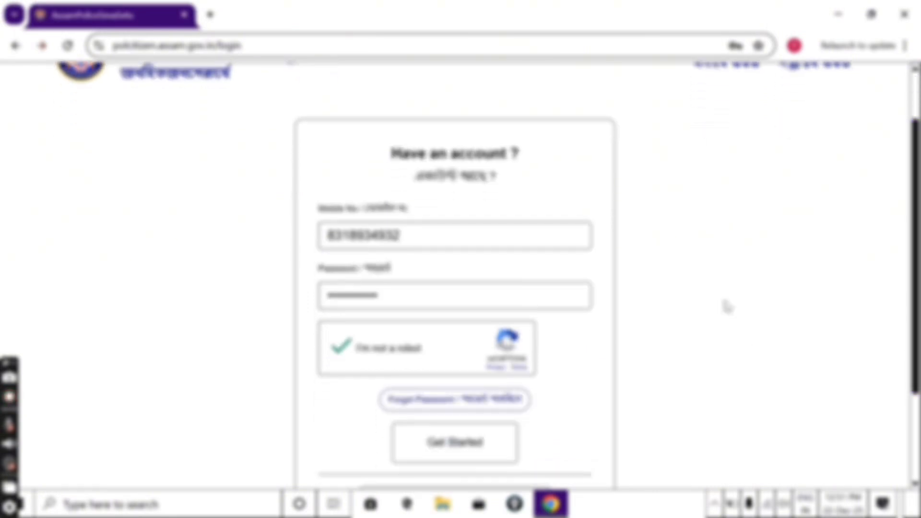
click(500, 435)
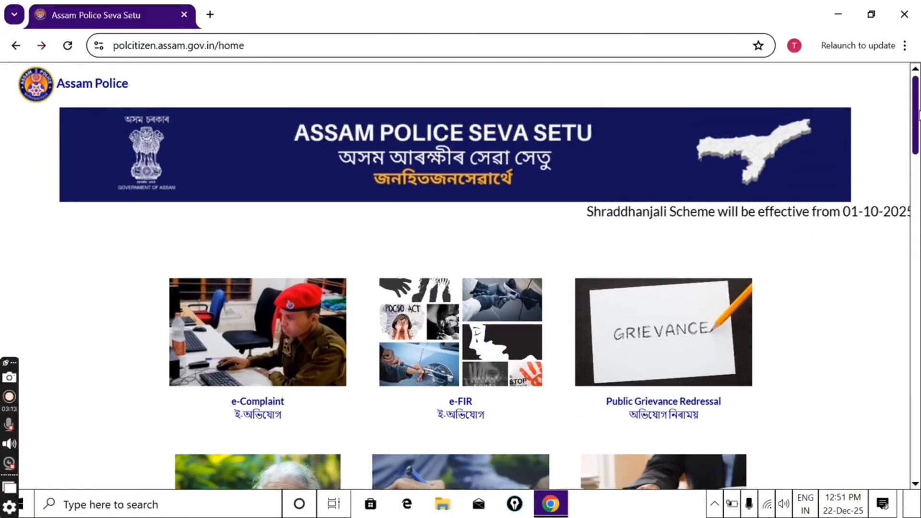
In the citizen Registration Form, keep Indian as the nationality and enter the applicant's full name.
drag(919, 112, 916, 279)
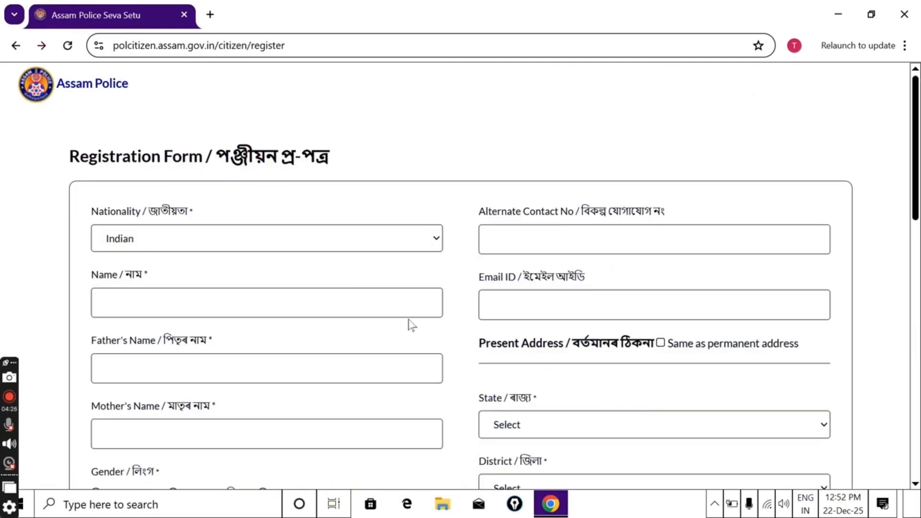
click(202, 245)
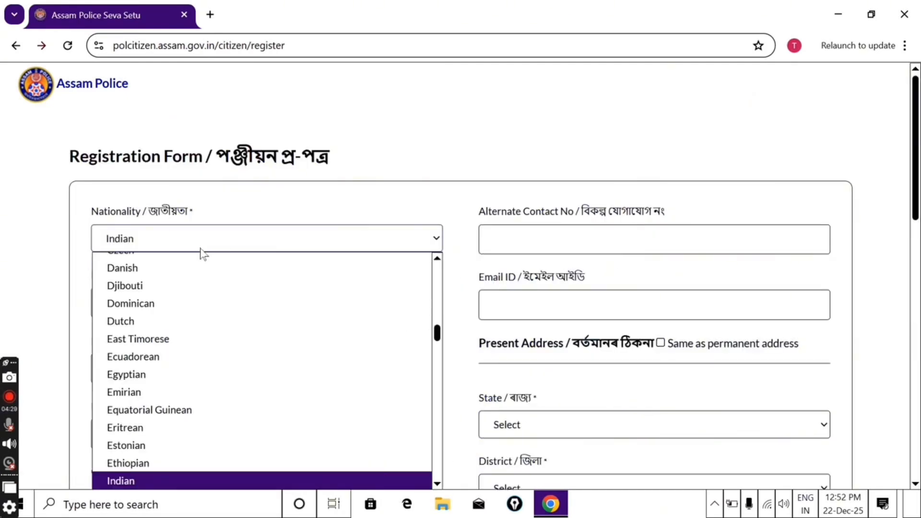
click(219, 244)
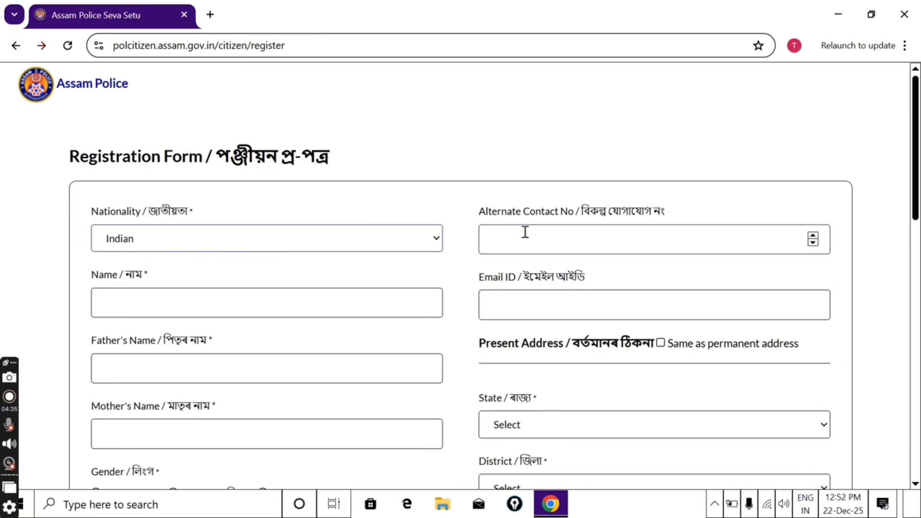
click(189, 309)
text(t)
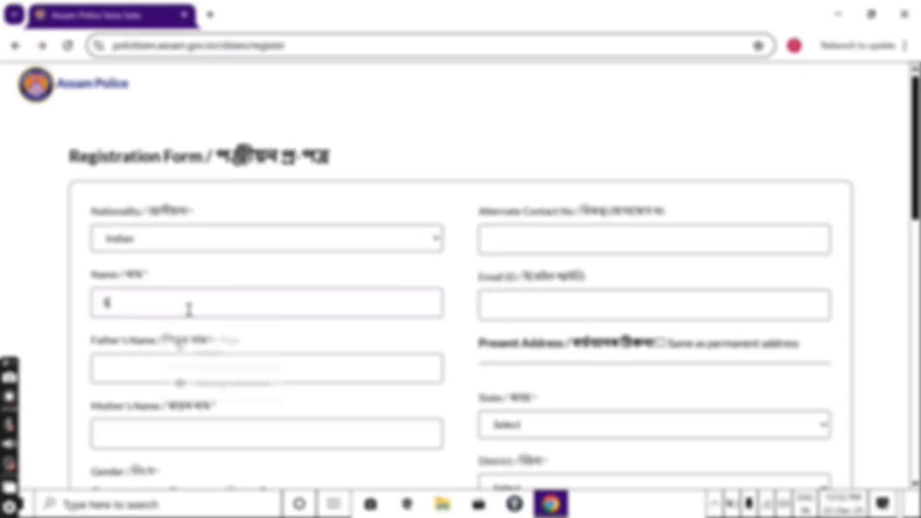
text(al)
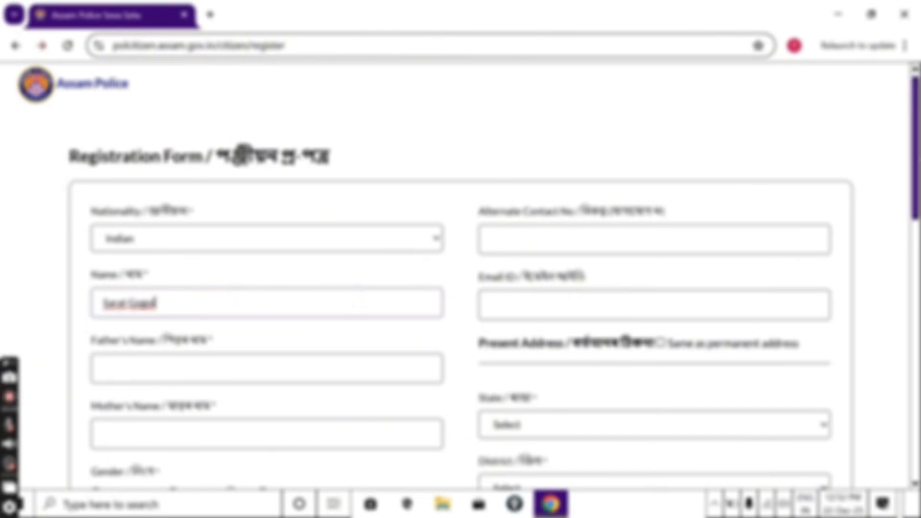
Enter the father's name and the mother's name in the citizen Registration Form.
drag(915, 173, 915, 187)
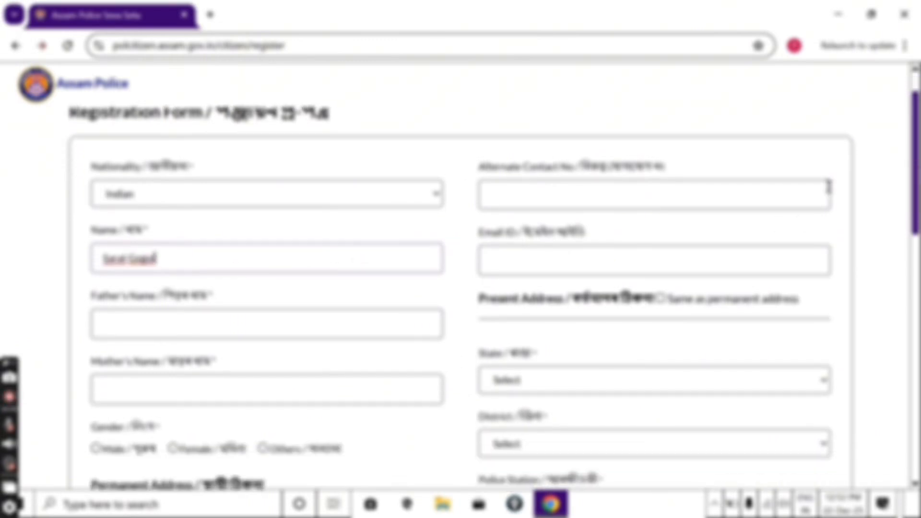
click(191, 316)
text(Pul)
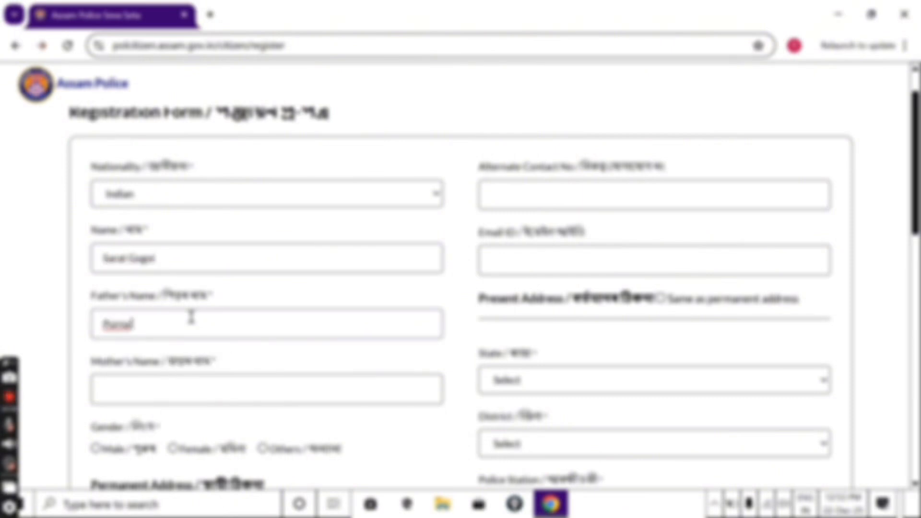
click(198, 378)
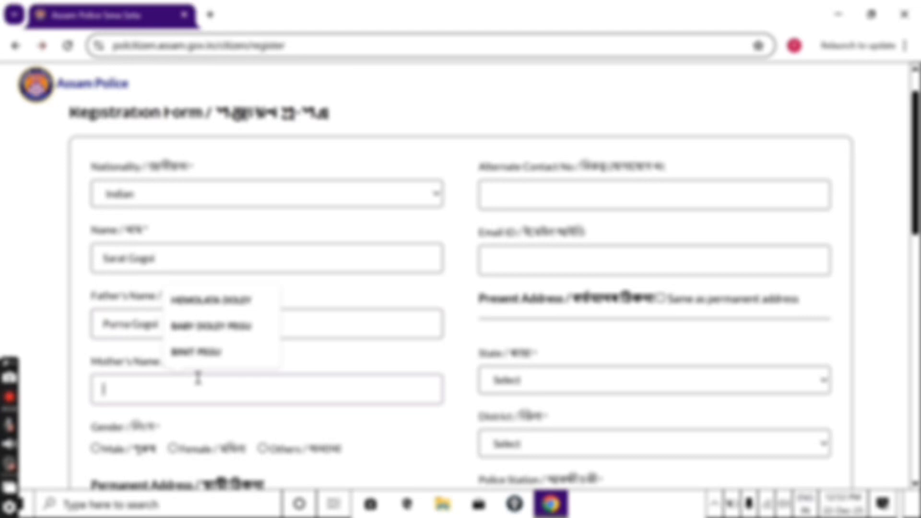
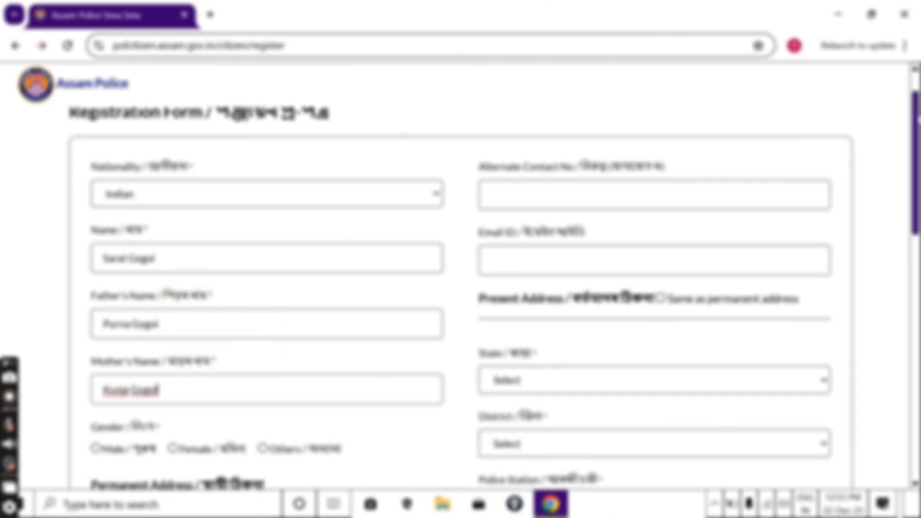
Set the gender to Male and choose Assam, the district and the police station for the permanent address.
scroll(462, 386, down, 2)
scroll(365, 223, down, 3)
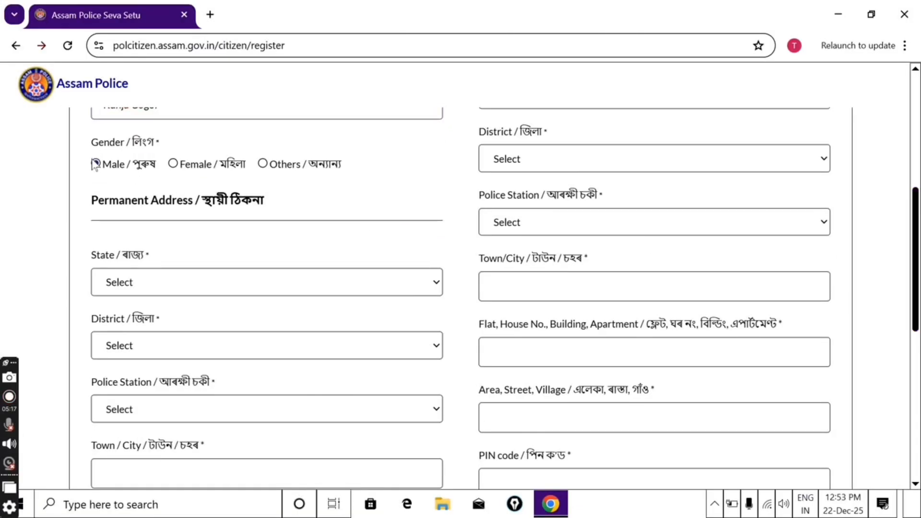
click(146, 282)
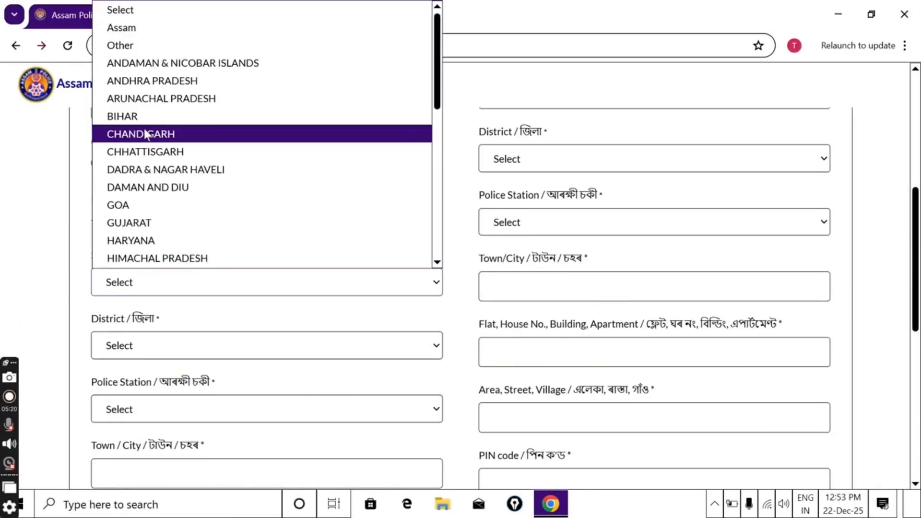
click(149, 27)
click(147, 350)
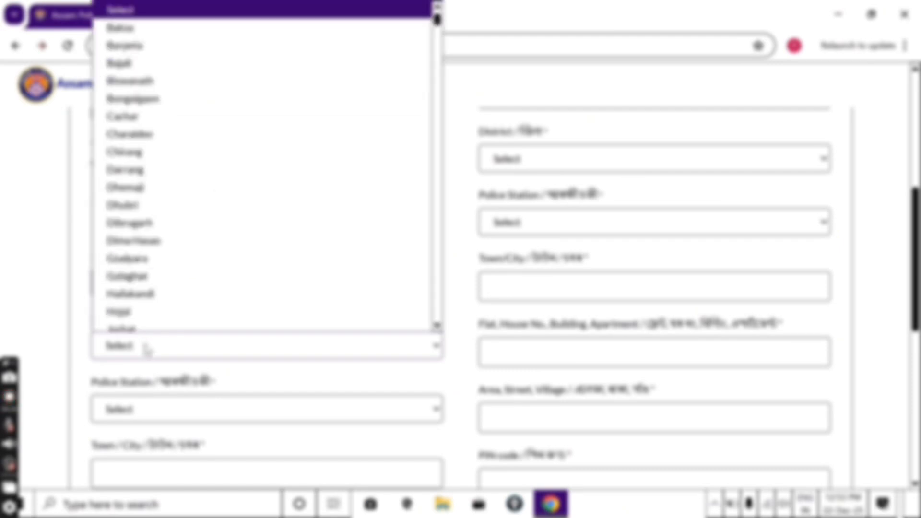
text(dh)
key(Return)
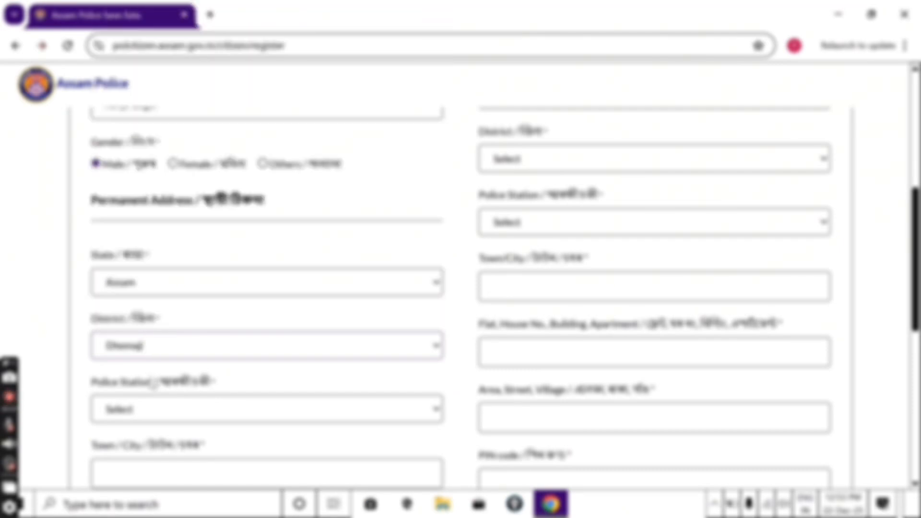
click(157, 409)
click(162, 332)
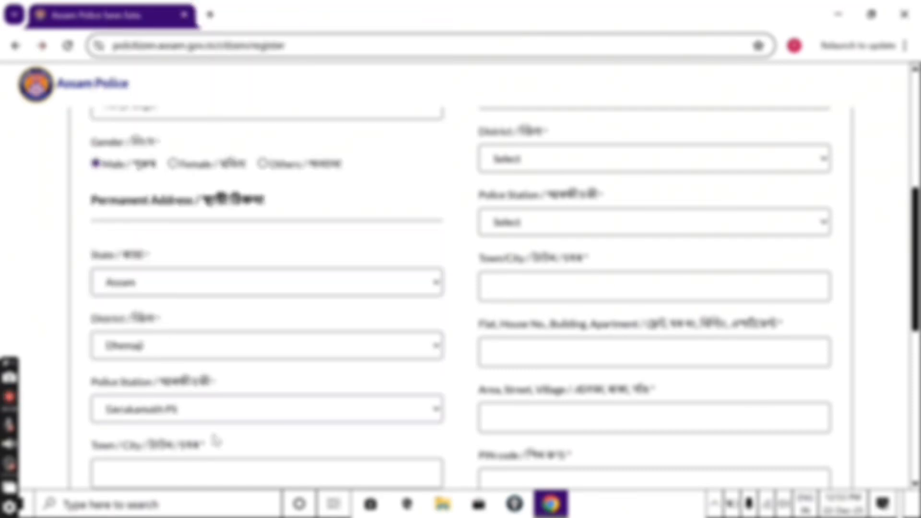
Fill in the town or city, house number and area or village of the permanent address.
click(222, 471)
text(Rajgarh)
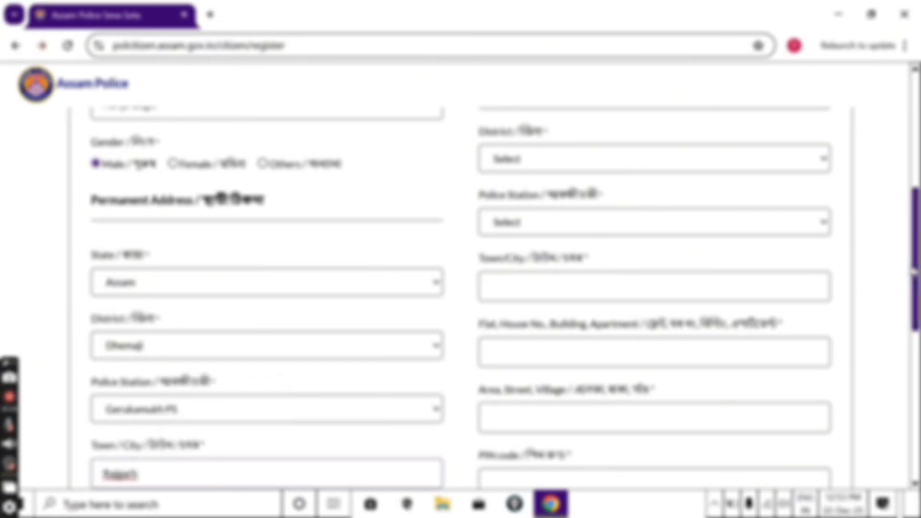
scroll(915, 288, down, 3)
click(162, 405)
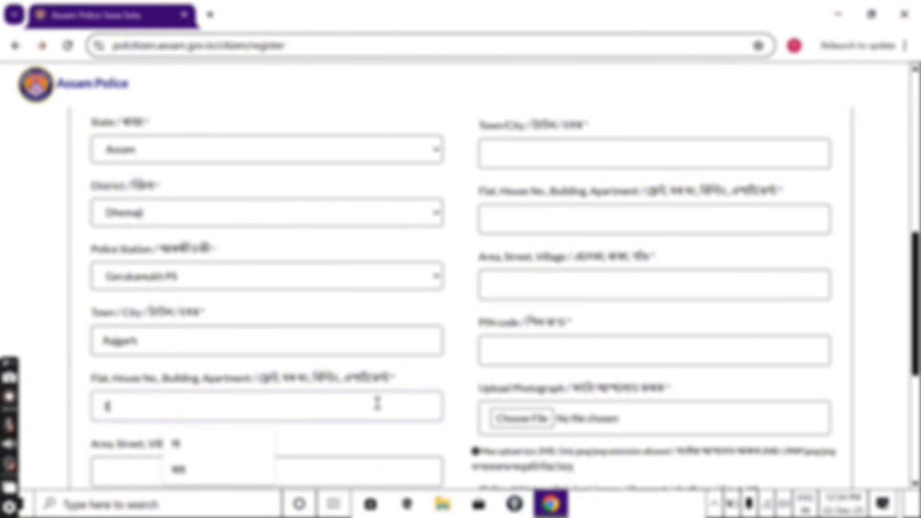
text(112)
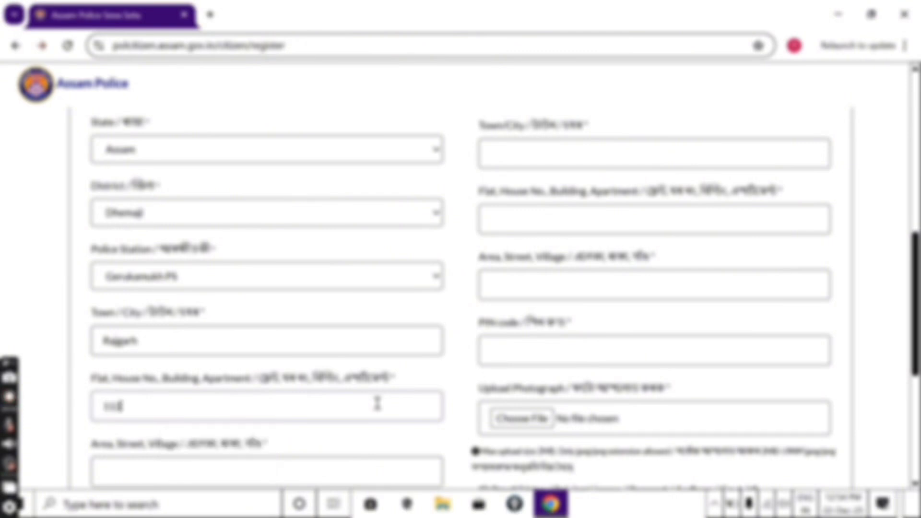
scroll(232, 336, down, 3)
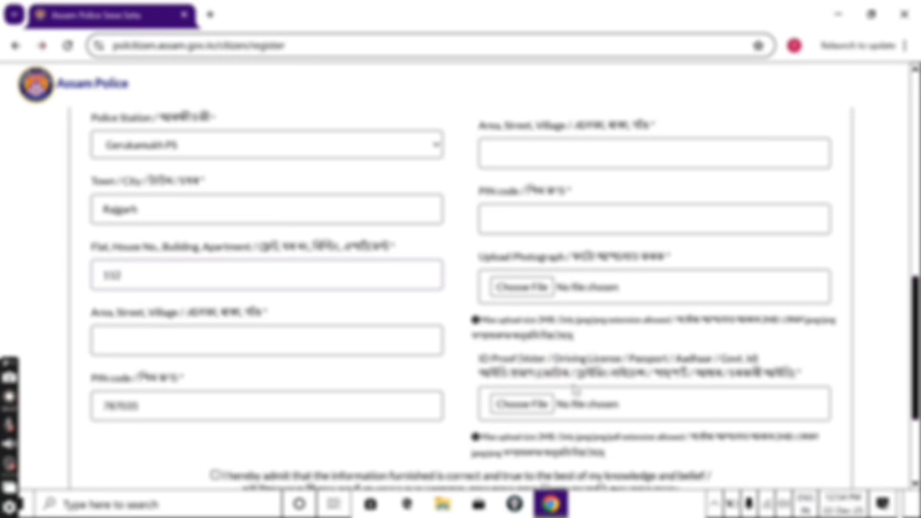
click(233, 336)
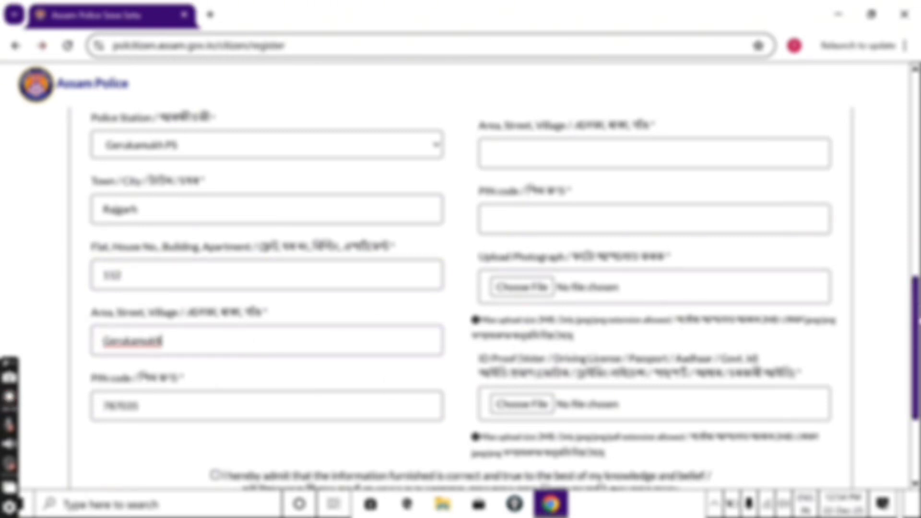
Set the present address in the Registration Form to be the same as the permanent address.
scroll(915, 346, up, 10)
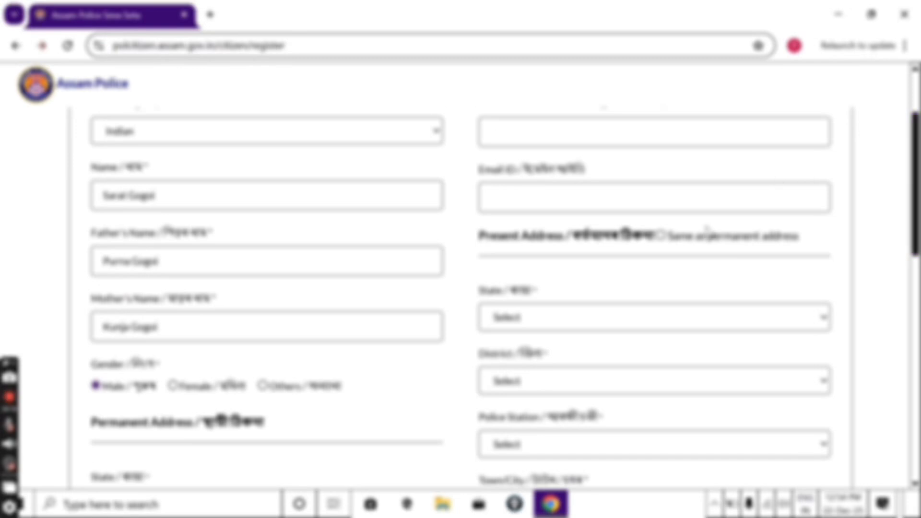
click(661, 236)
scroll(915, 192, down, 7)
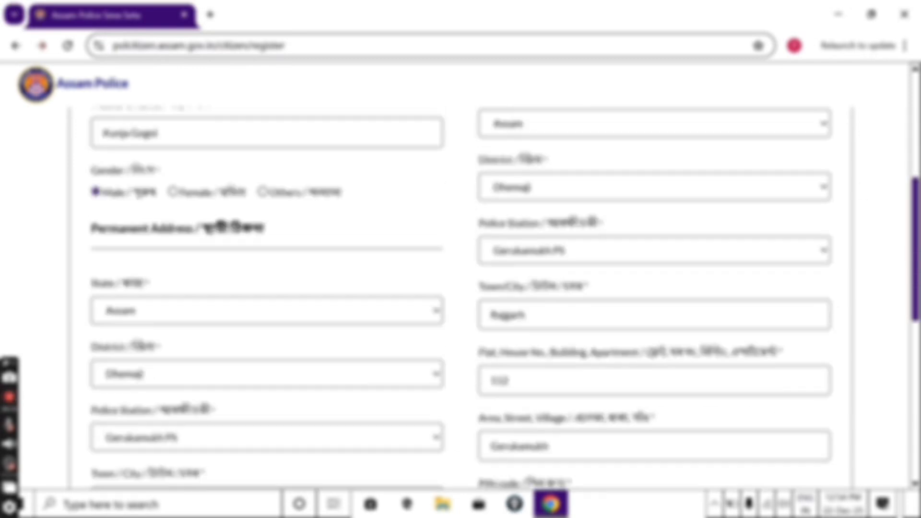
scroll(915, 317, down, 3)
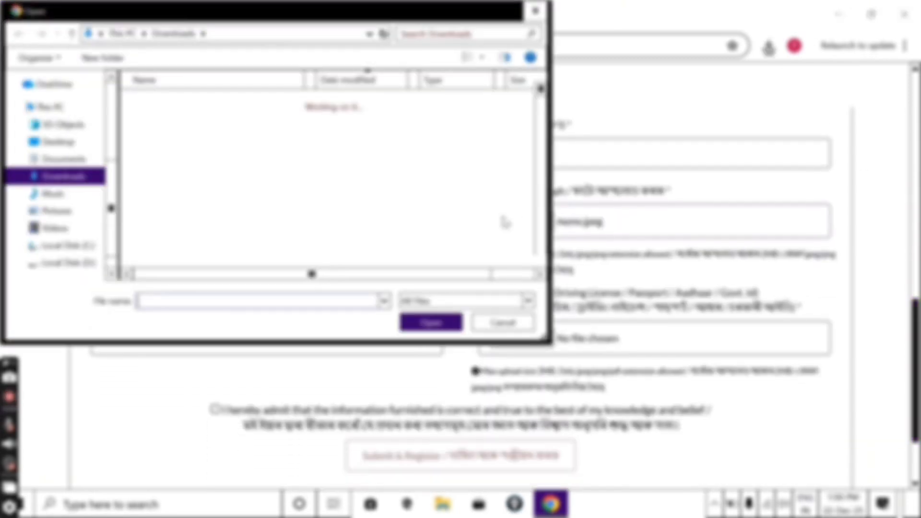
Rename the 12:57 PM WhatsApp JPG image in Downloads as photo m and attach it as the applicant's photograph.
right_click(158, 135)
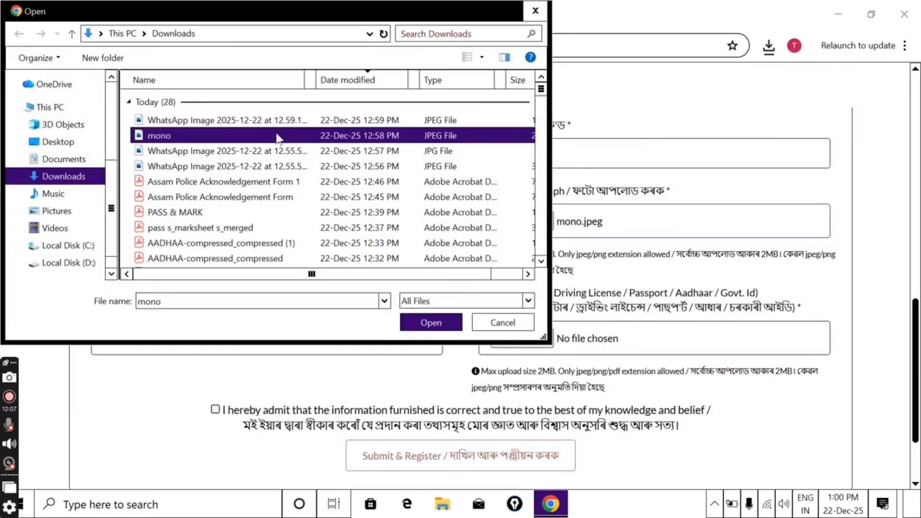
click(229, 151)
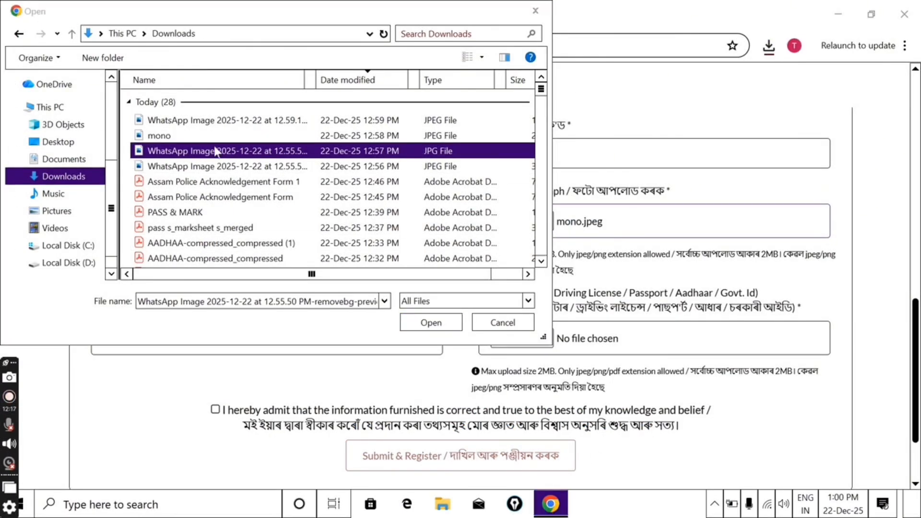
drag(216, 150, 259, 105)
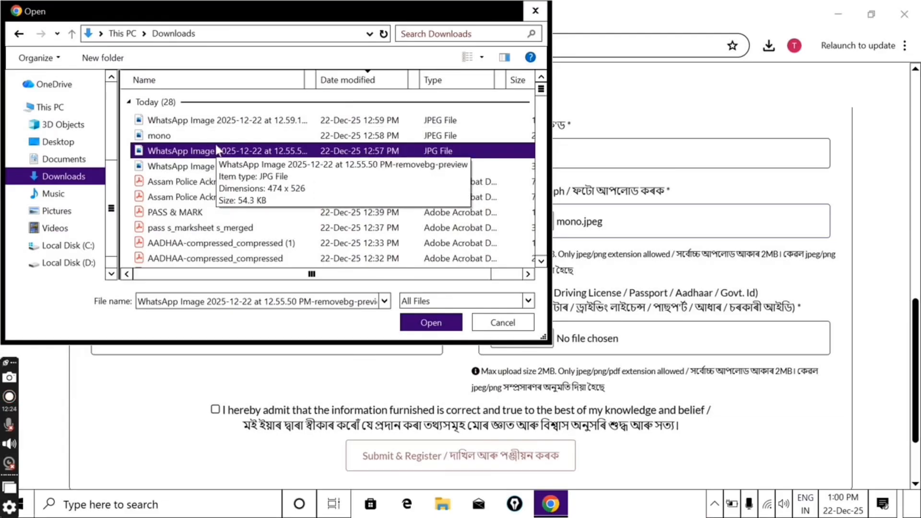
click(226, 152)
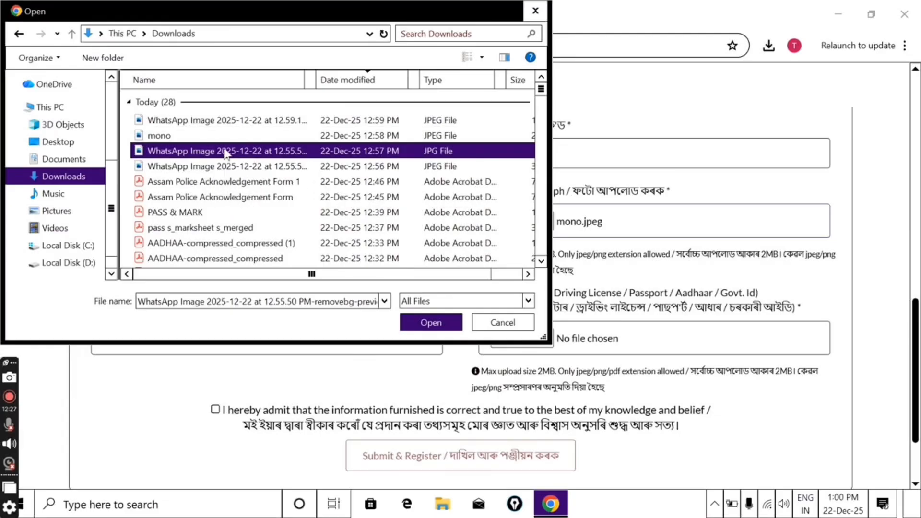
text(photo m)
key(Return)
click(431, 322)
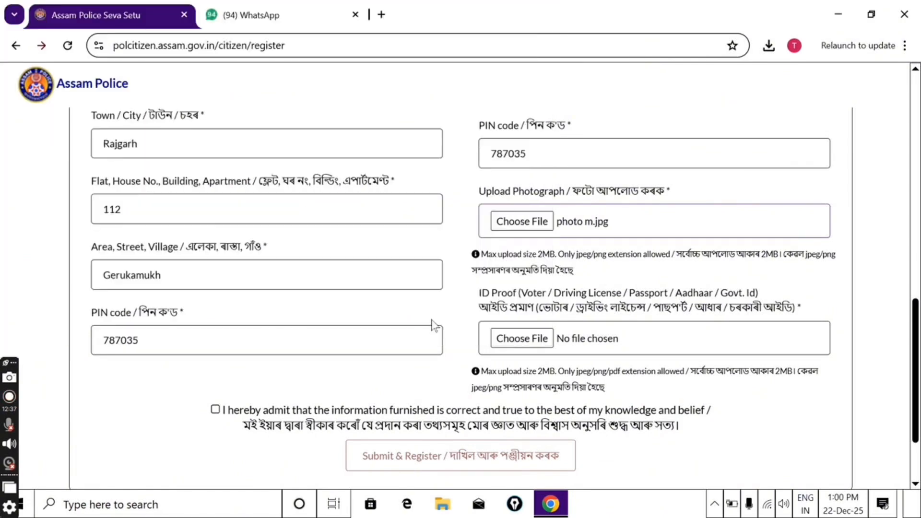
Browse for the ID proof and rename the image WhatsApp Image 2025-12-22 at 12.59.17 PM as dri.
click(508, 344)
click(206, 120)
click(205, 120)
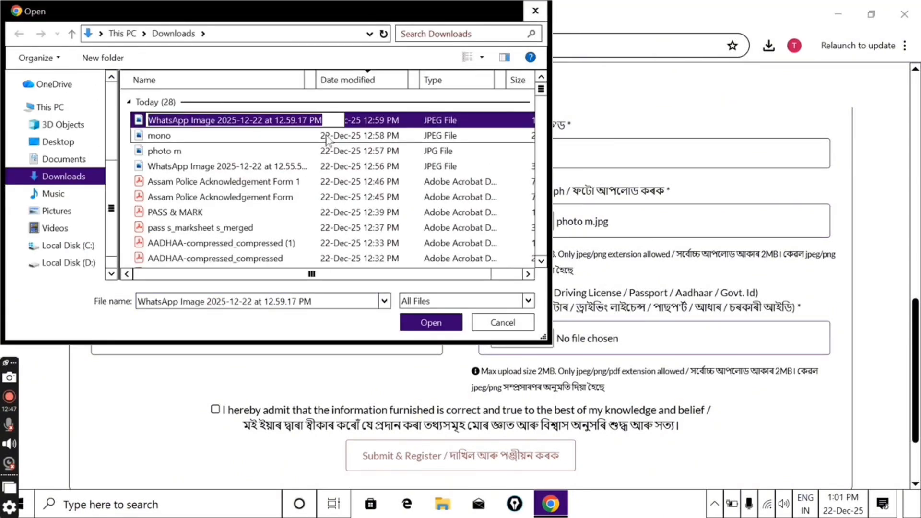
text(dri)
key(Return)
Preview the dri image and attach it as the ID proof.
right_click(207, 121)
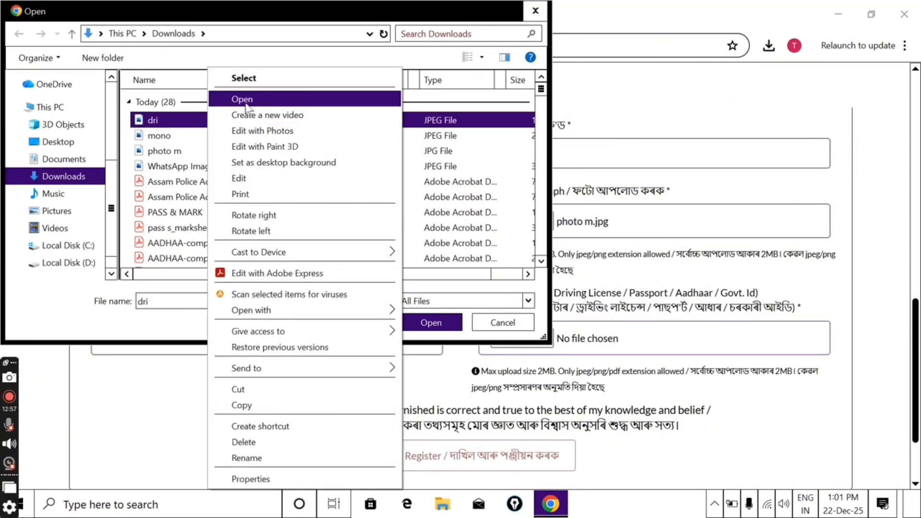
click(242, 96)
click(904, 12)
click(431, 322)
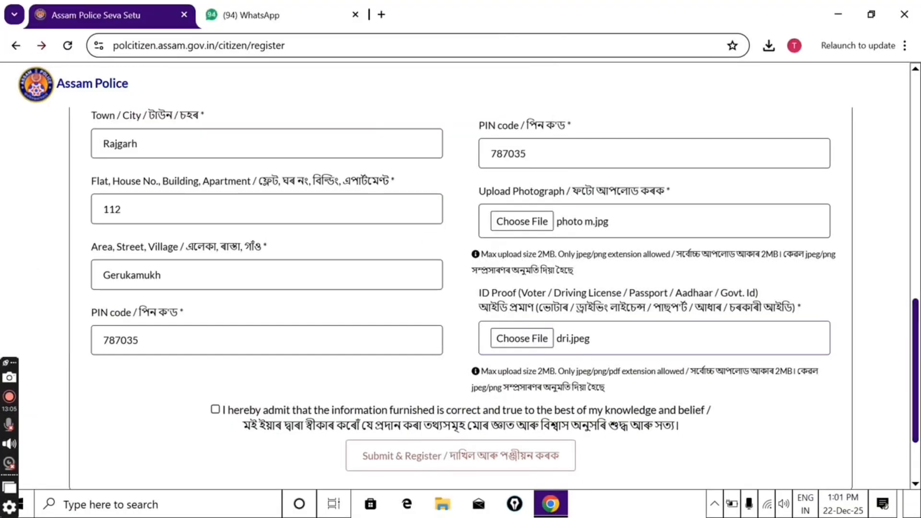
Accept the declaration that the furnished information is correct and submit the citizen registration.
scroll(493, 298, down, 1)
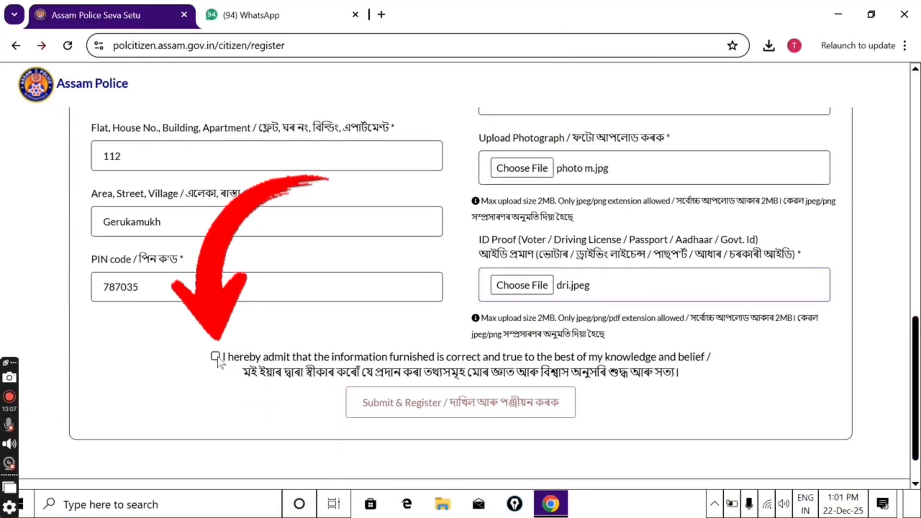
click(214, 357)
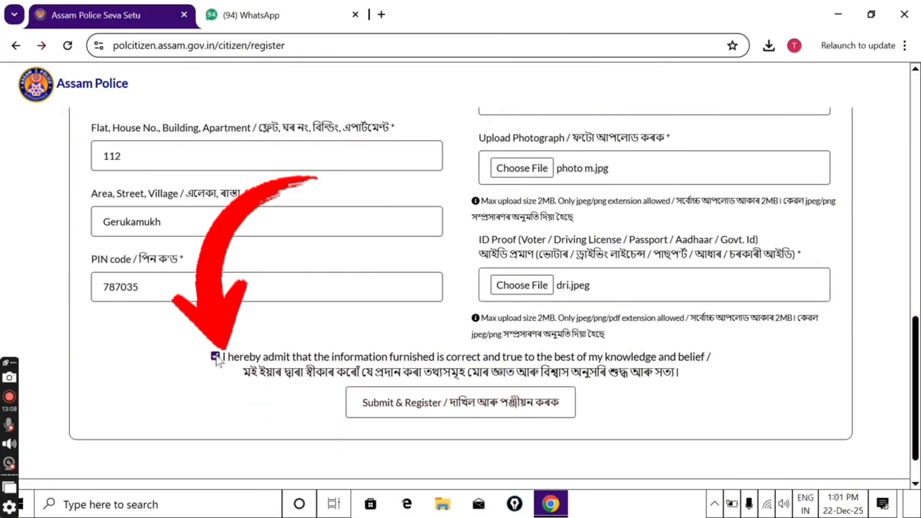
click(490, 407)
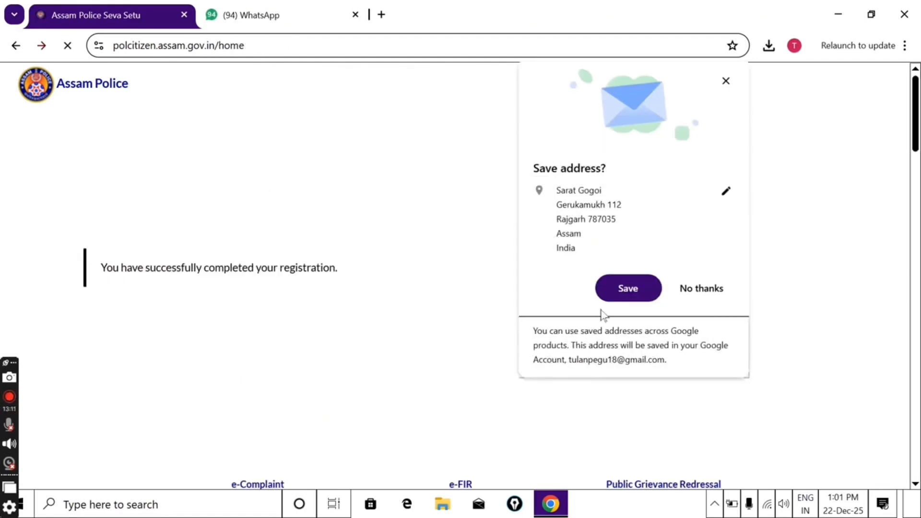
Save the entered address in the browser and decline the offer to use it on an iPhone.
click(626, 289)
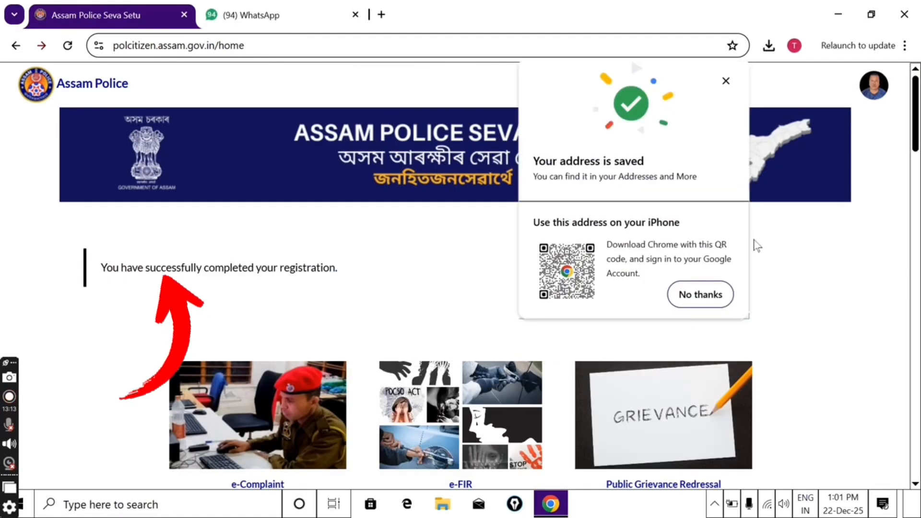
click(719, 294)
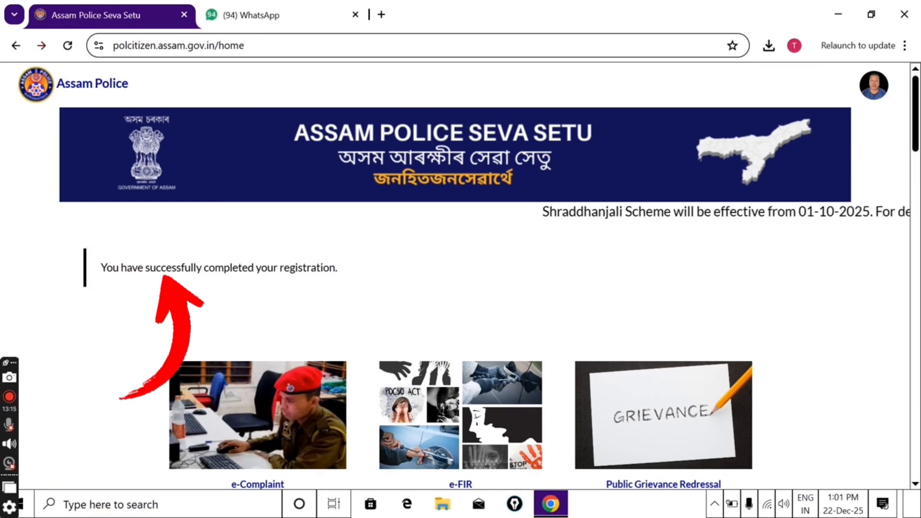
Open the Permission / NOC application for Entertainment / Commercial Events and enter Rajgarh joint youth forum as the organisation name.
scroll(460, 288, down, 10)
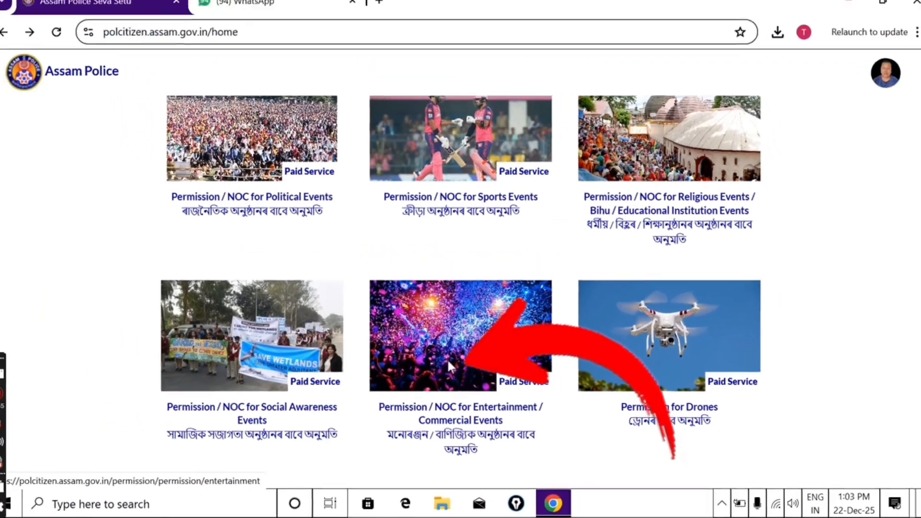
click(444, 348)
click(165, 328)
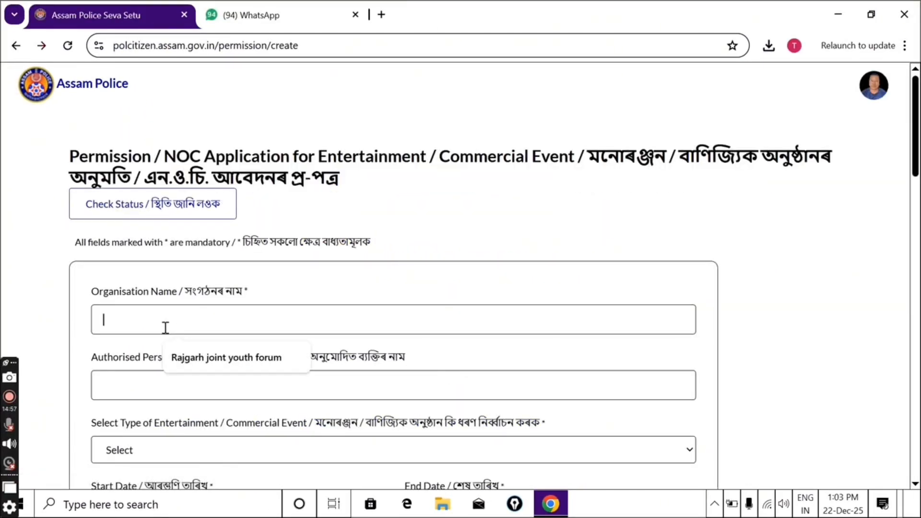
click(193, 361)
Enter the name of the organisation's authorised person and choose Theatre Show as the event type.
click(183, 387)
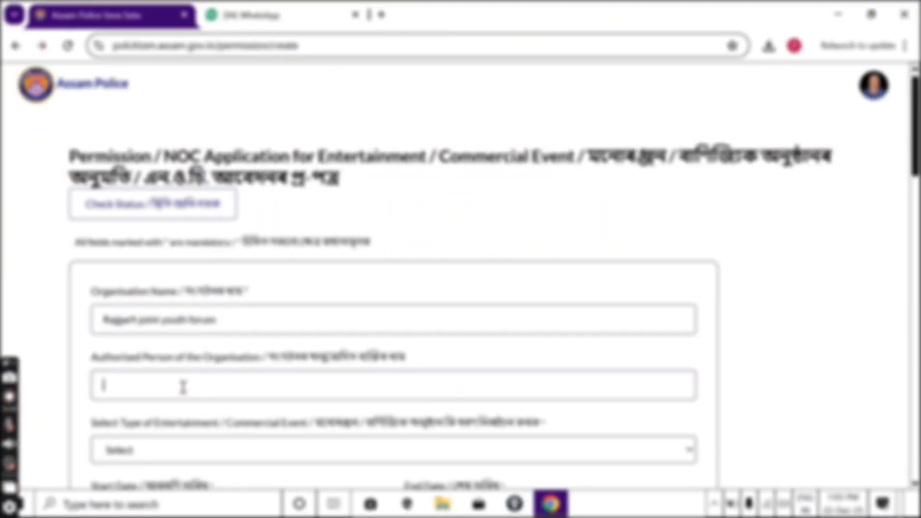
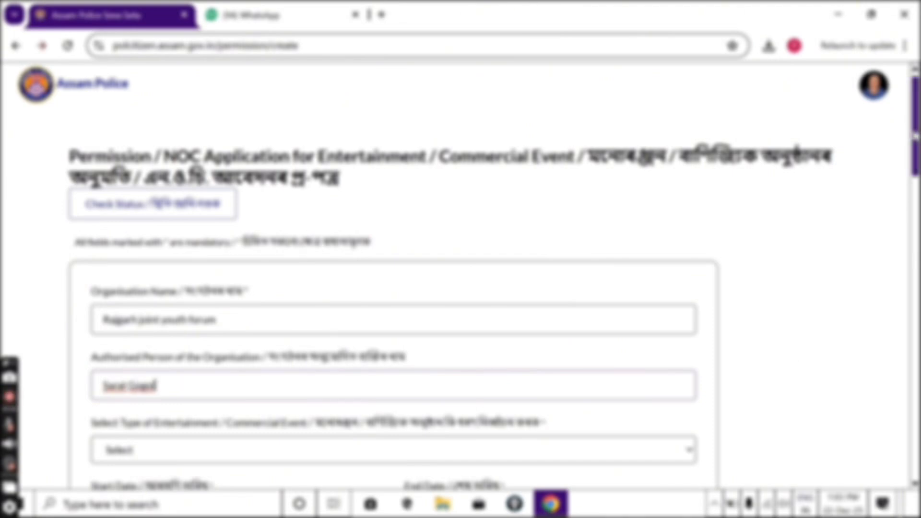
drag(916, 136, 916, 164)
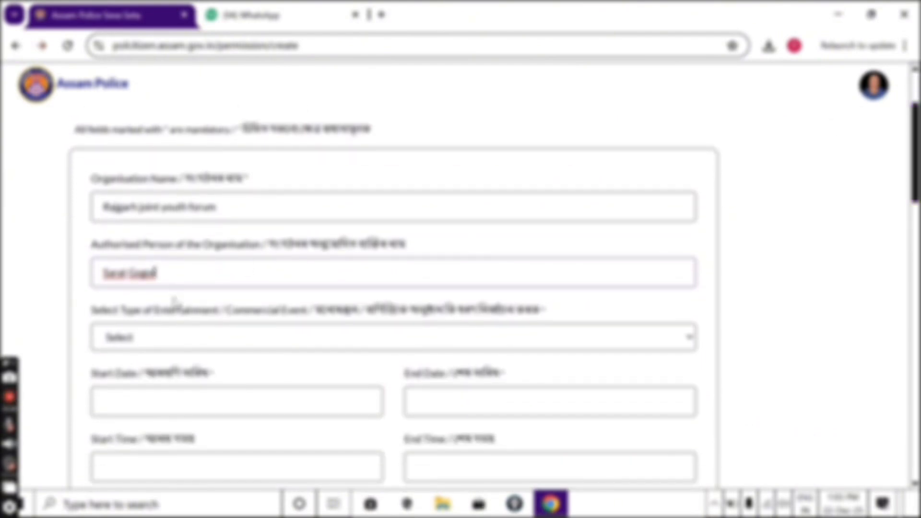
click(154, 340)
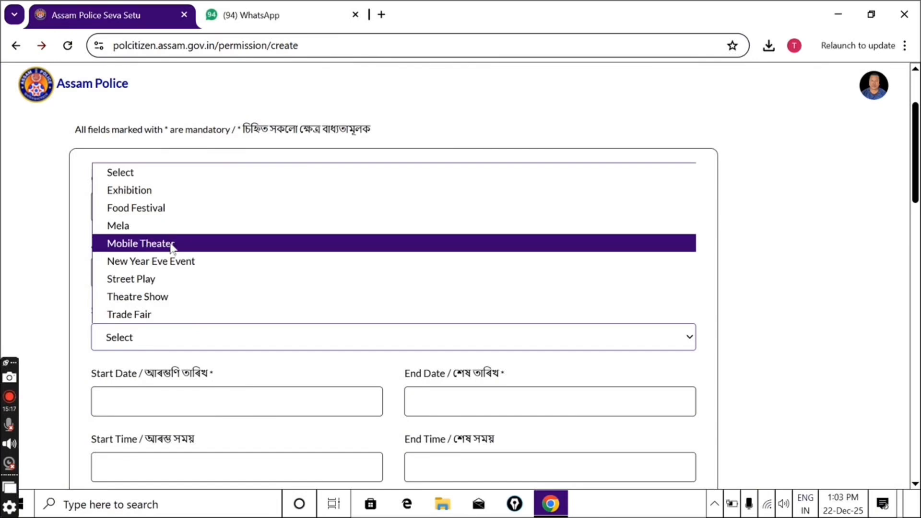
click(175, 298)
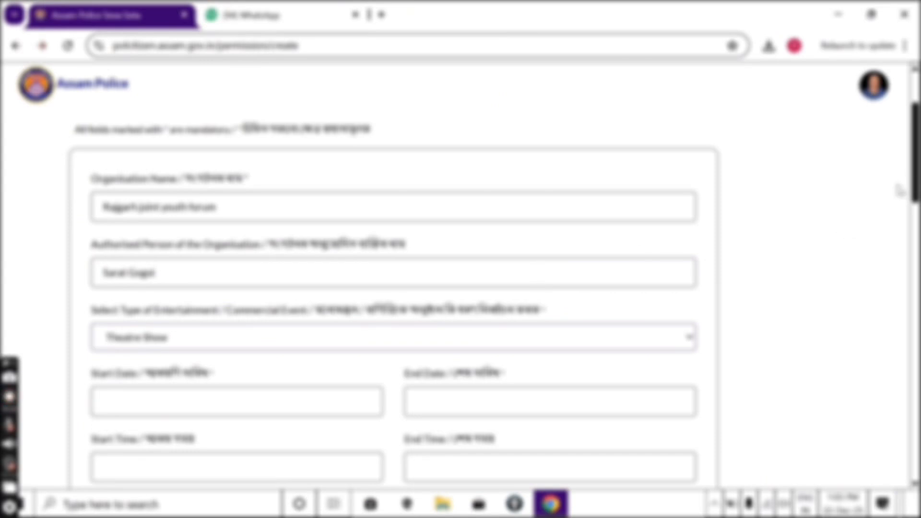
Set the event's start date to 2026-01-08 and its end date to 2026-01-10.
scroll(898, 191, down, 3)
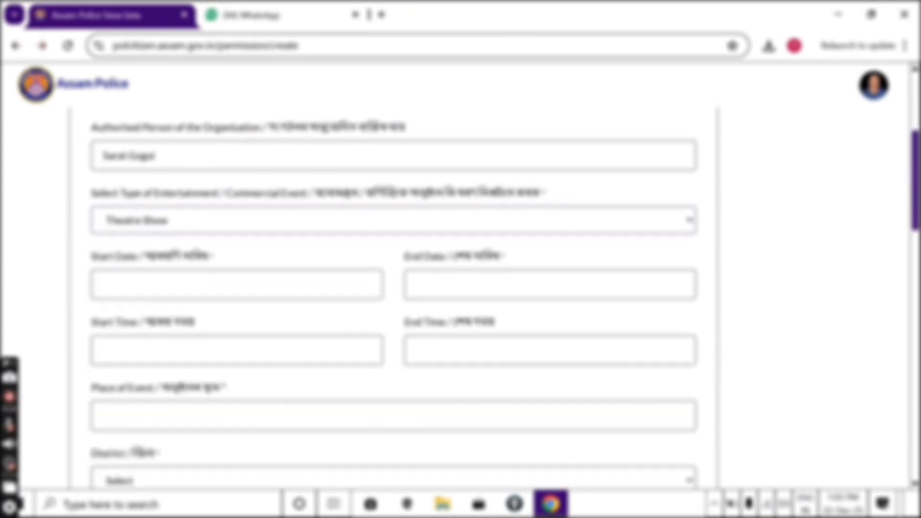
scroll(898, 190, down, 2)
click(199, 217)
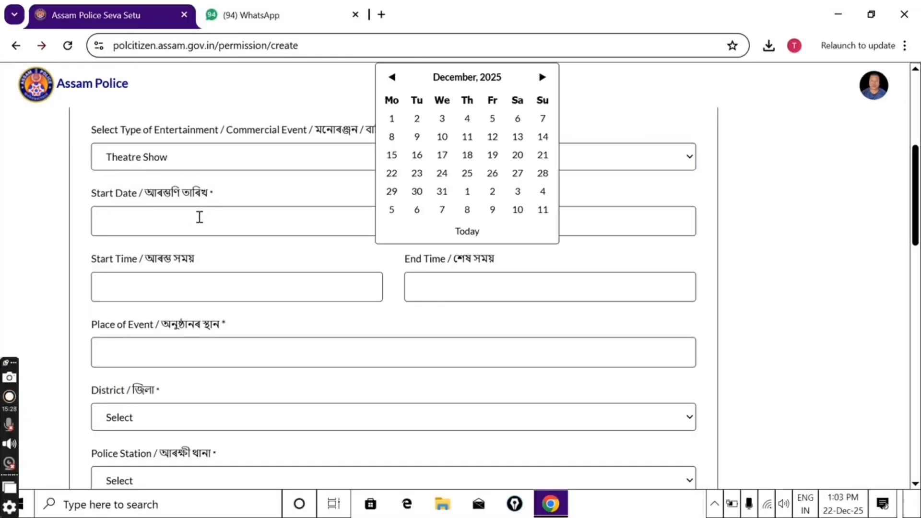
click(494, 76)
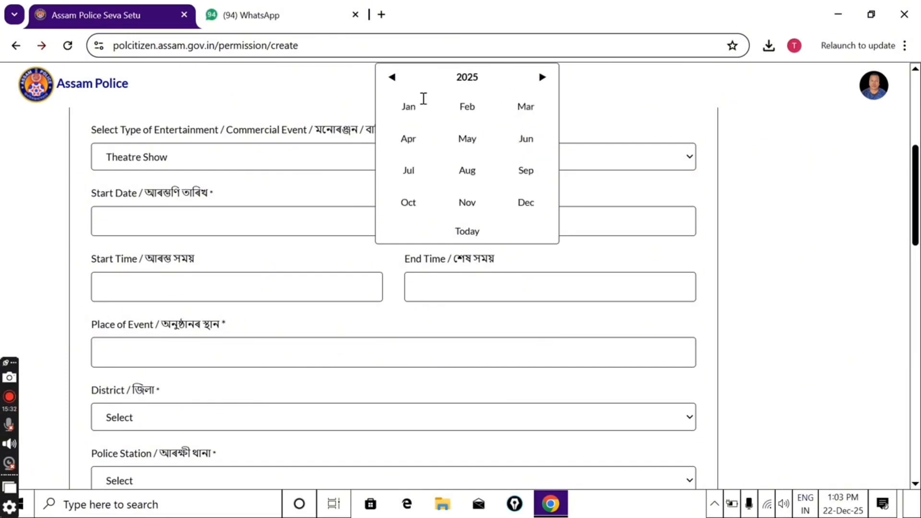
click(541, 77)
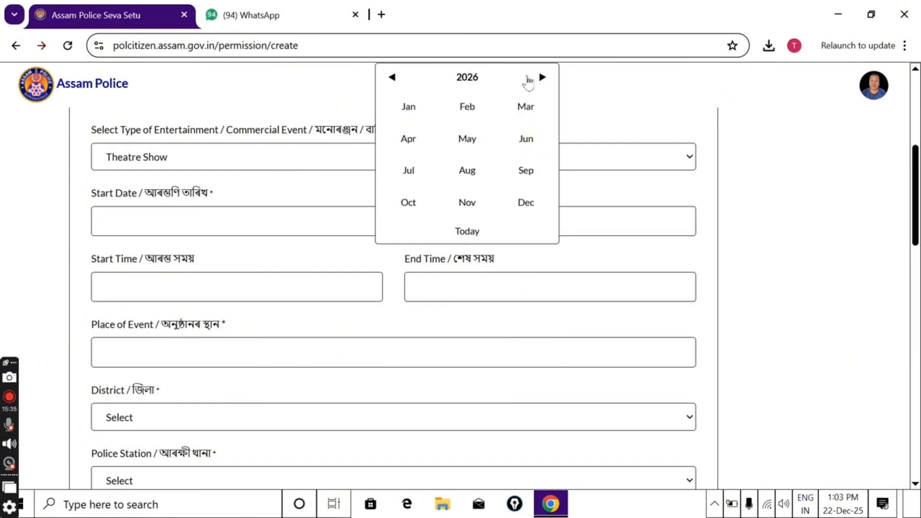
click(409, 106)
click(468, 137)
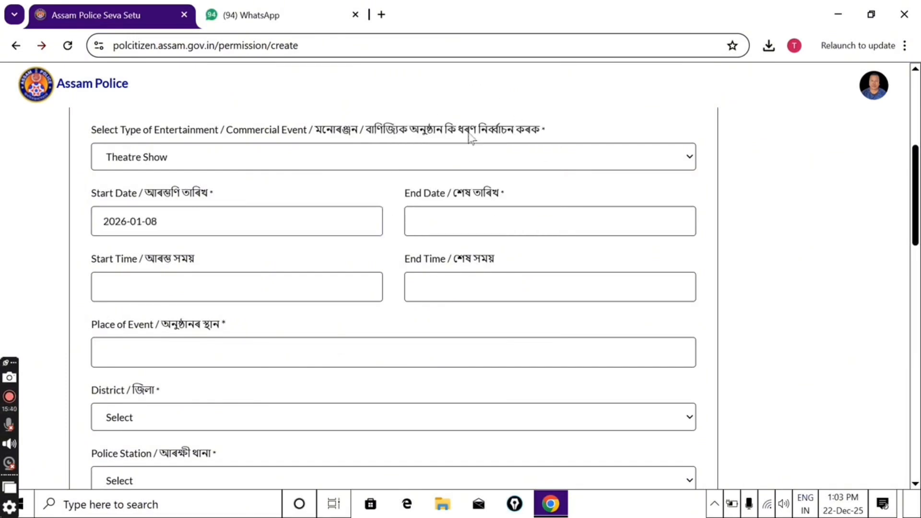
click(463, 214)
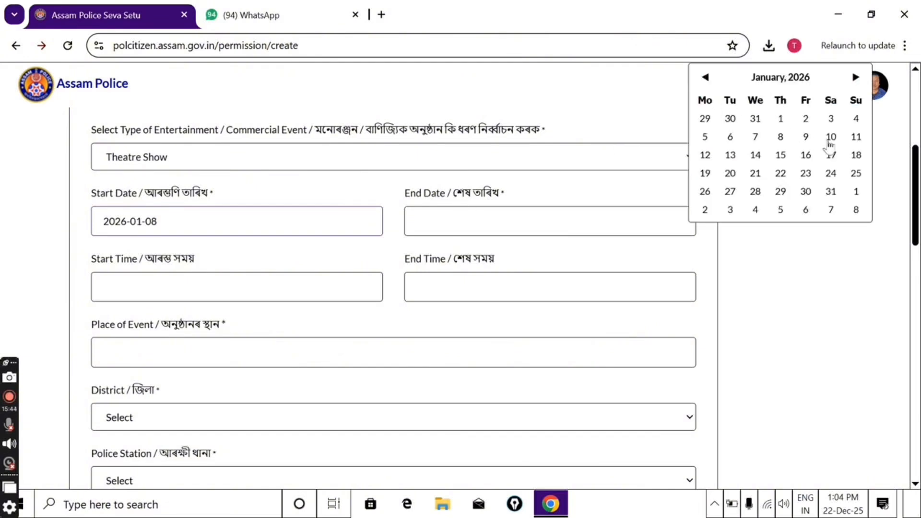
click(837, 141)
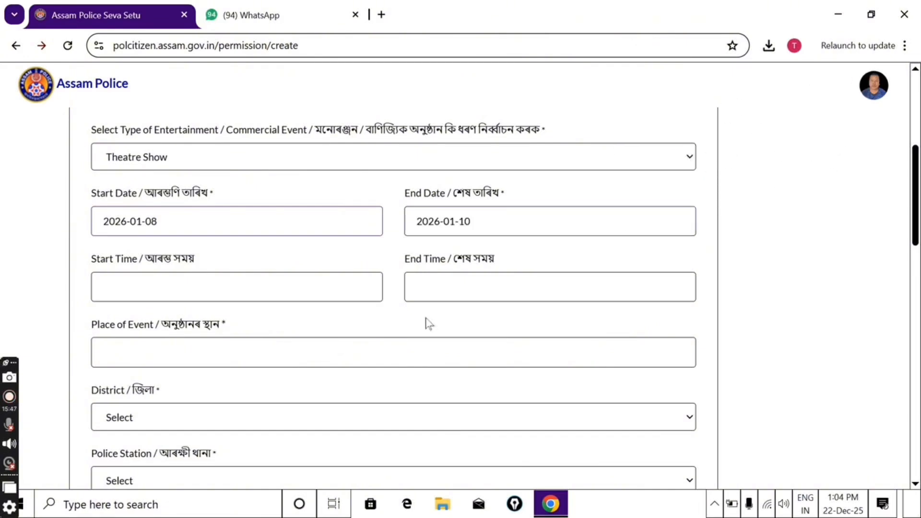
Set the event's start time to 07:00 pm.
click(191, 286)
click(408, 123)
click(408, 124)
click(408, 123)
click(409, 123)
click(408, 123)
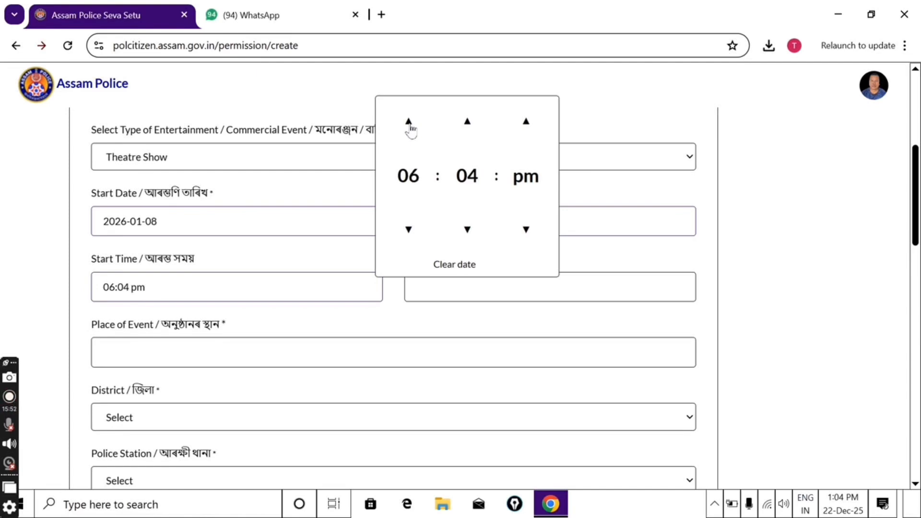
click(408, 123)
click(467, 231)
click(468, 230)
click(467, 230)
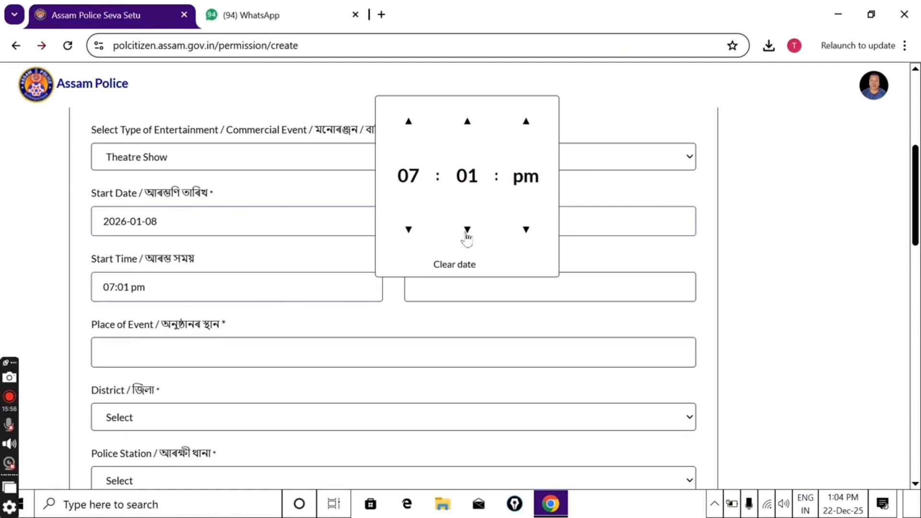
click(468, 230)
click(596, 247)
Set the event's end time to 10:00 pm and enter Rajgarh Tiniali as the place of event.
click(438, 278)
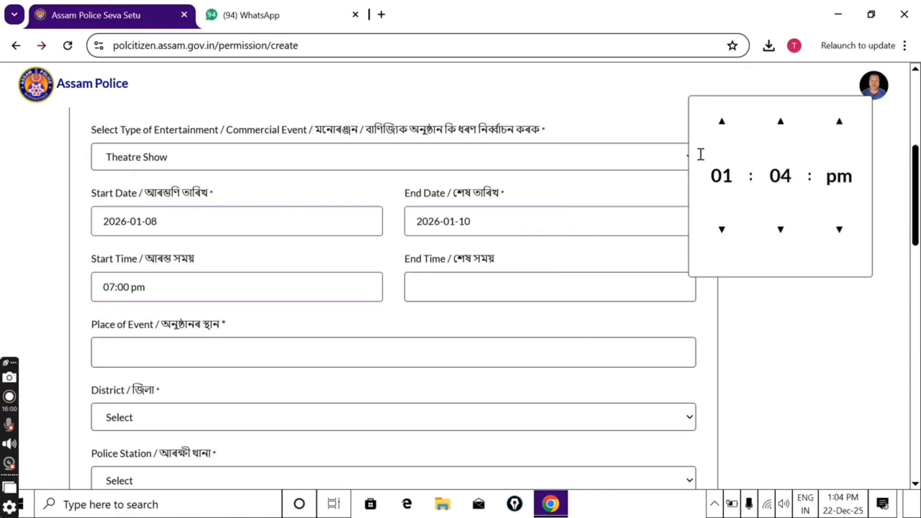
click(722, 122)
click(722, 122)
click(723, 122)
click(723, 123)
click(723, 123)
click(723, 123)
click(723, 122)
click(723, 123)
click(723, 123)
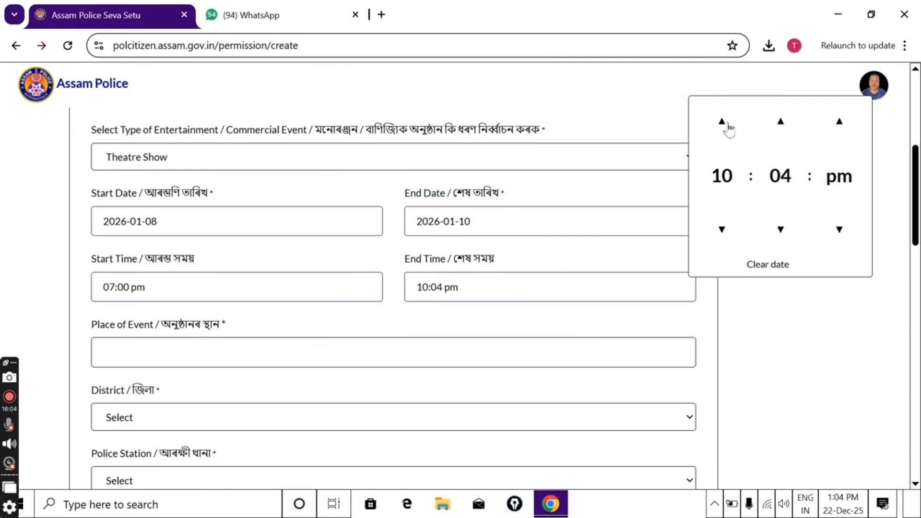
click(781, 231)
click(782, 231)
click(782, 231)
click(782, 231)
click(817, 310)
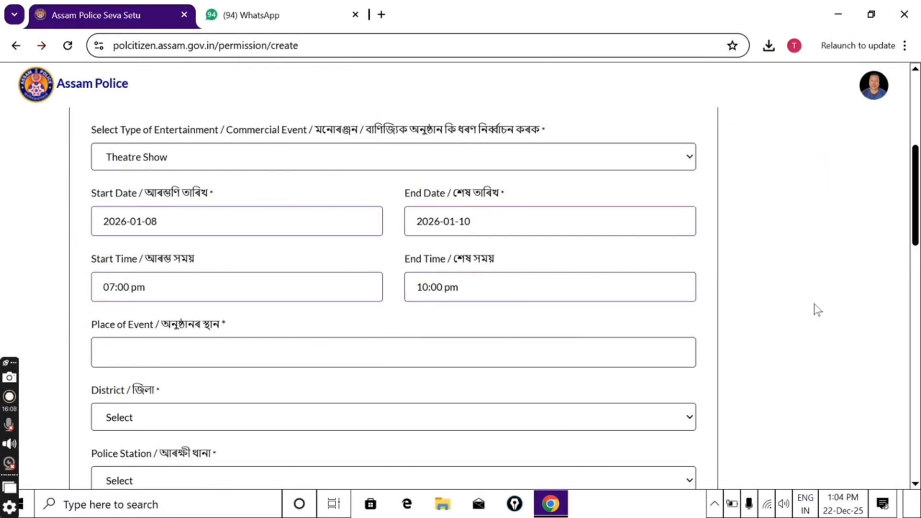
click(157, 357)
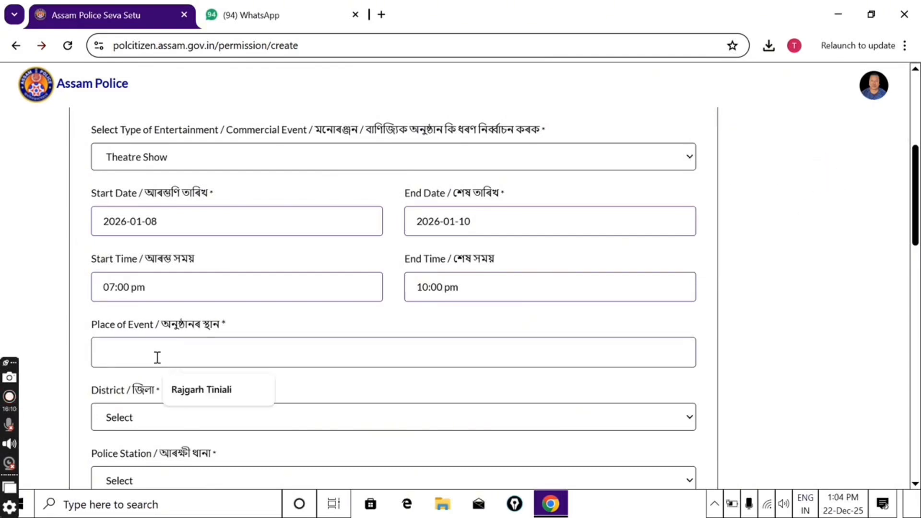
click(229, 390)
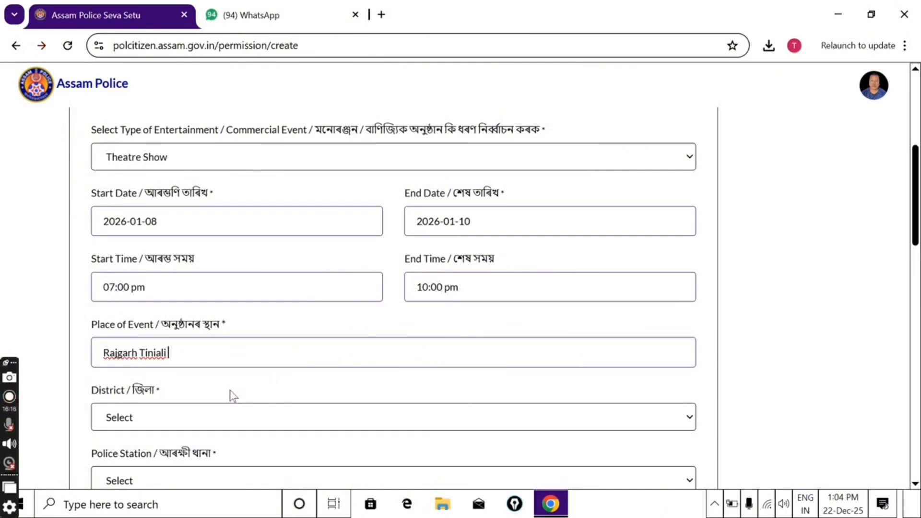
Choose Dhemaji as the event's district and Gerukamukh PS as its police station.
scroll(232, 394, down, 4)
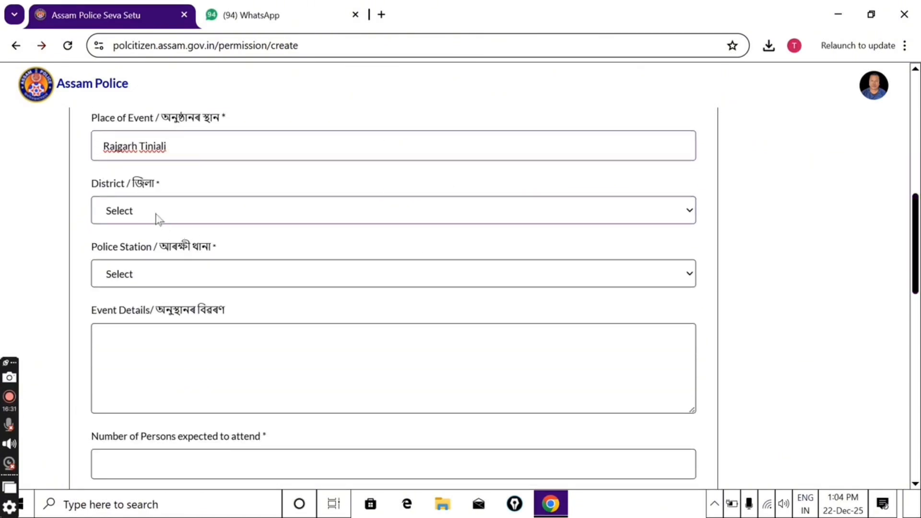
click(158, 217)
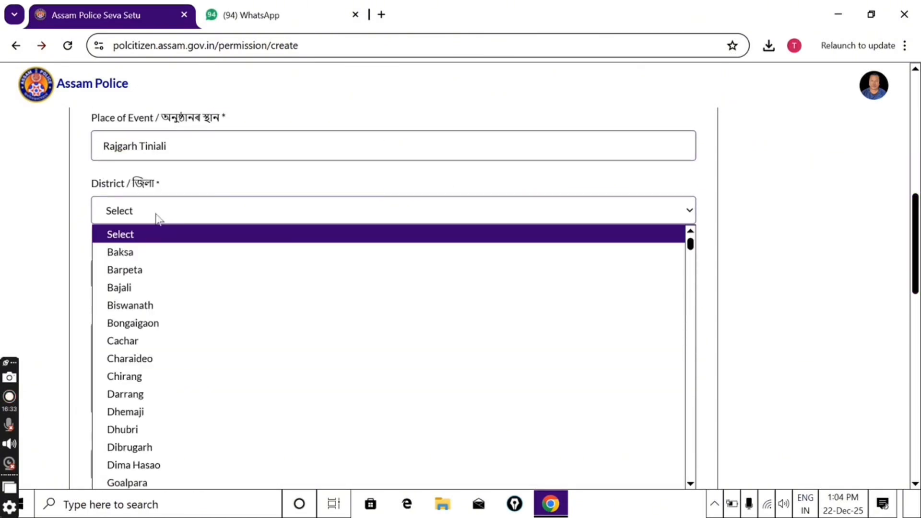
click(138, 412)
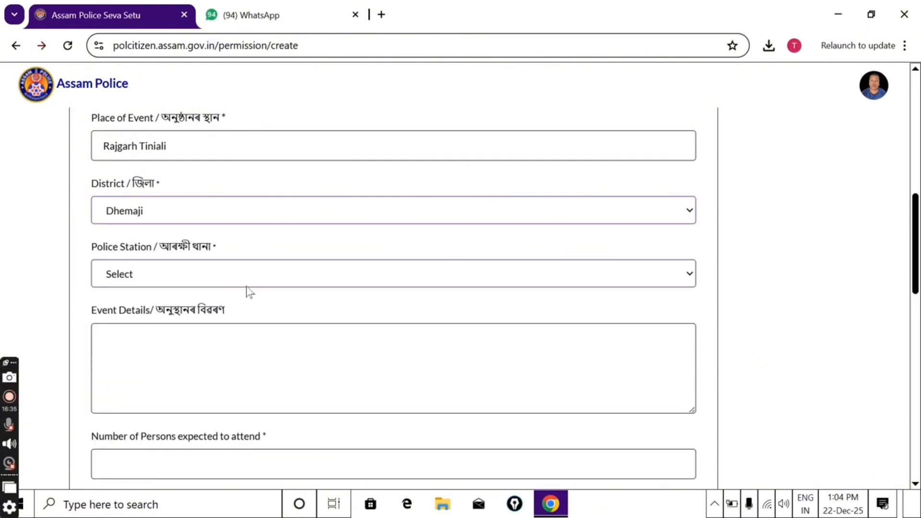
click(189, 274)
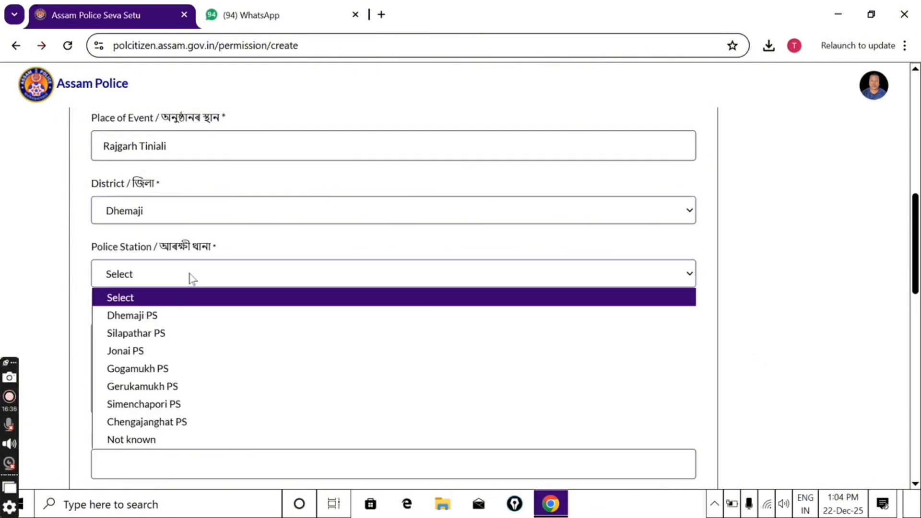
click(174, 385)
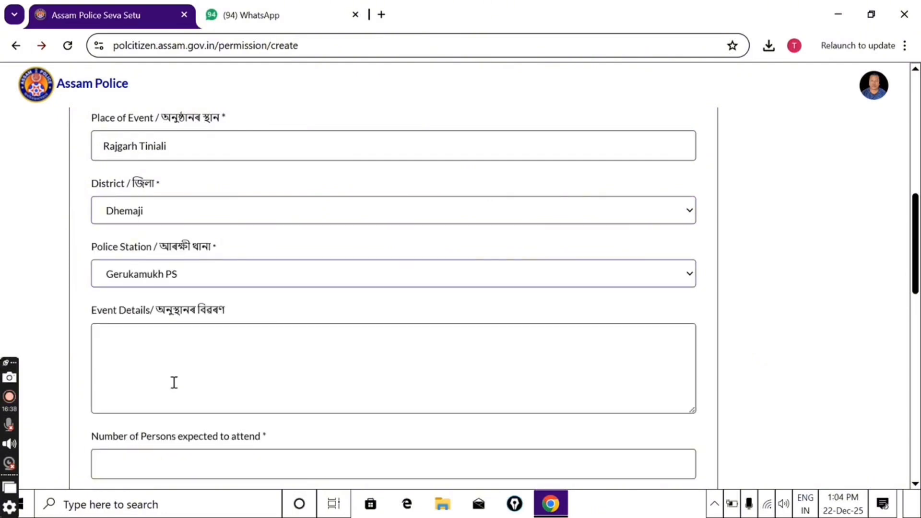
Set the number of persons expected to attend to 400, made up of 300 male and 100 female attendees.
click(216, 353)
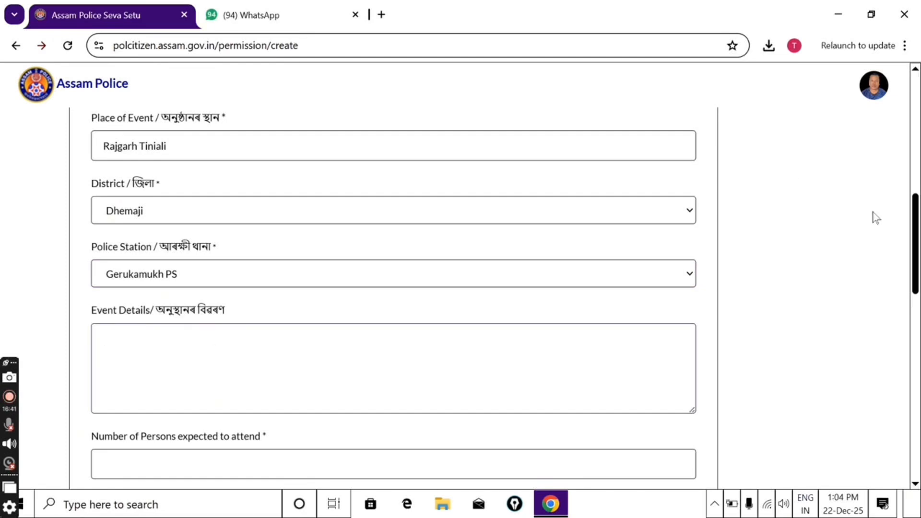
scroll(505, 298, down, 3)
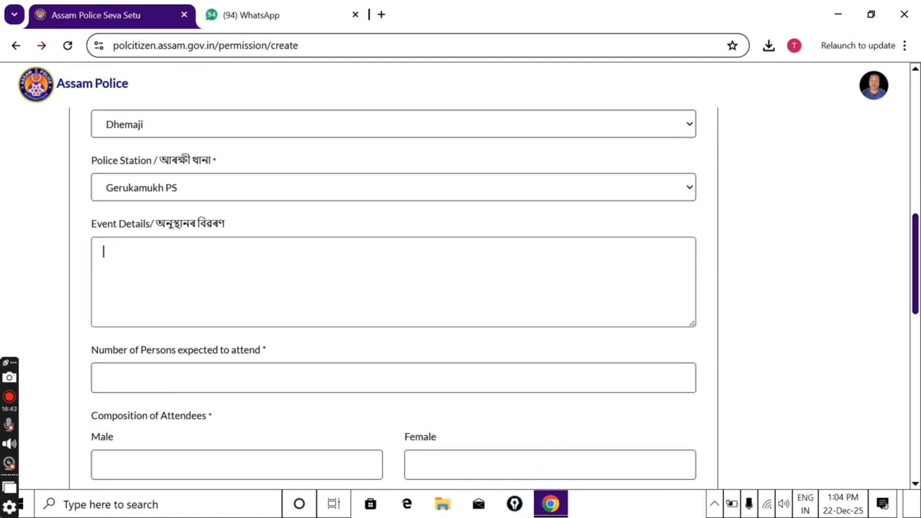
scroll(690, 315, down, 2)
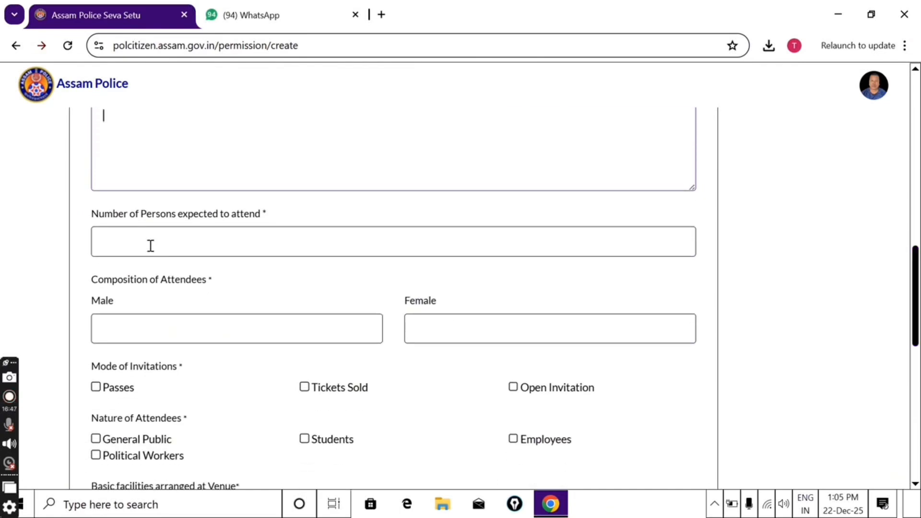
click(129, 245)
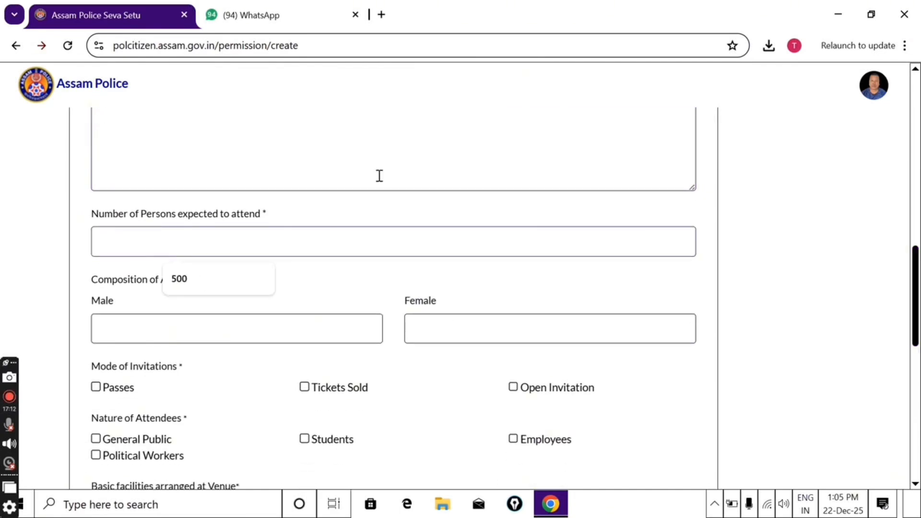
text(400)
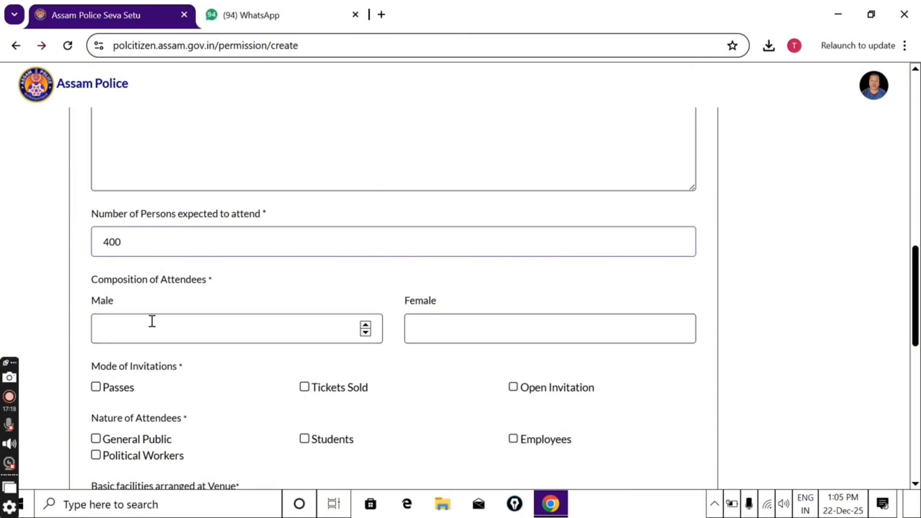
click(135, 326)
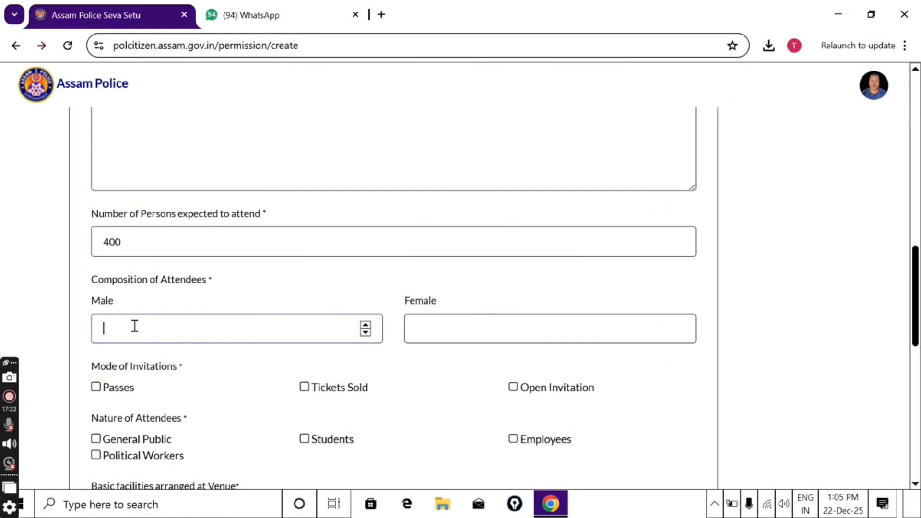
text(300)
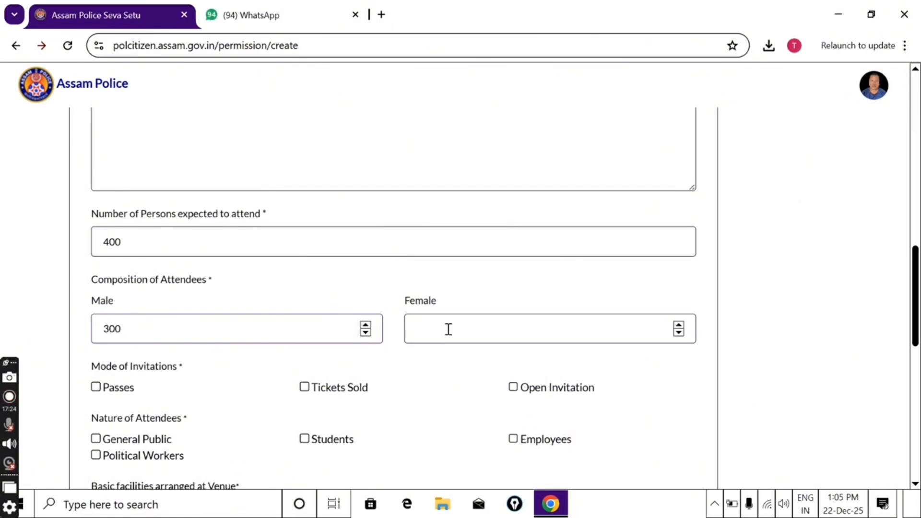
click(450, 329)
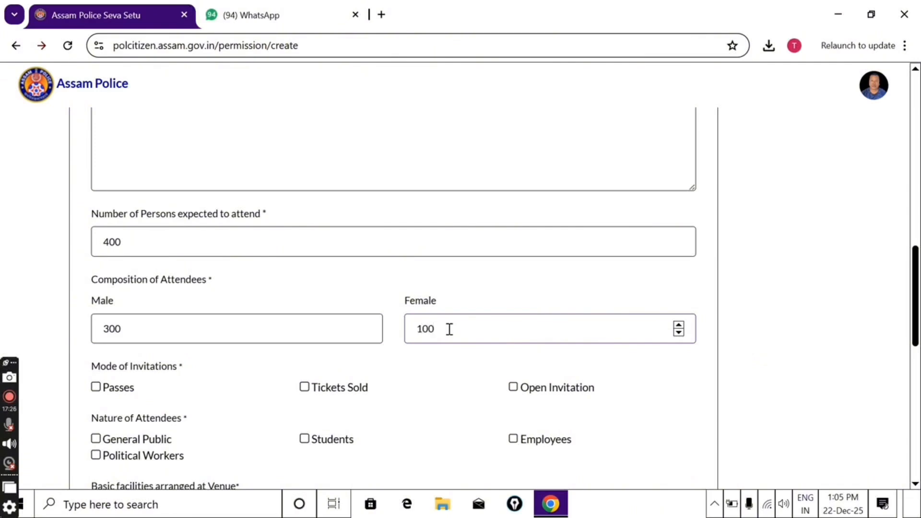
text(100)
Mark Tickets Sold, General Public, Drinking Water, Parking Facilities, Public Announcement System, Primary Health Care Measures, Barricading and Power Back Up / Generator for the event.
click(294, 367)
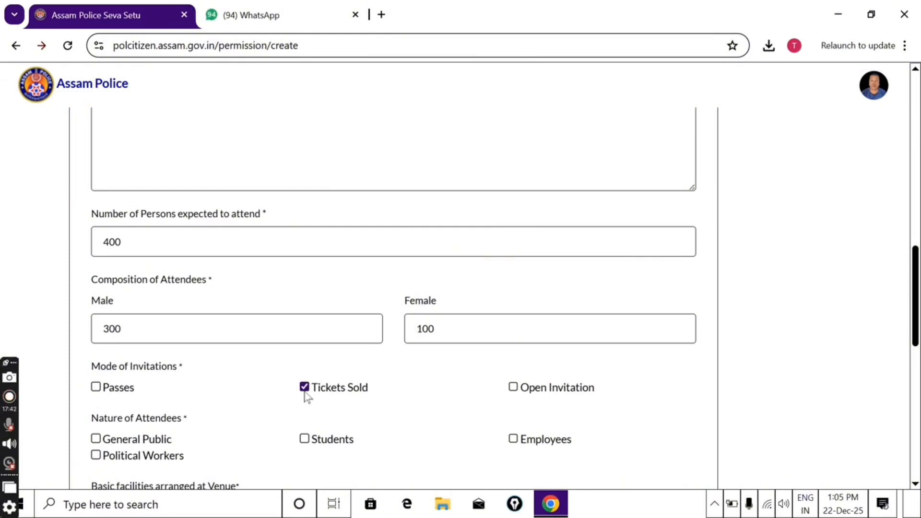
drag(915, 308, 917, 358)
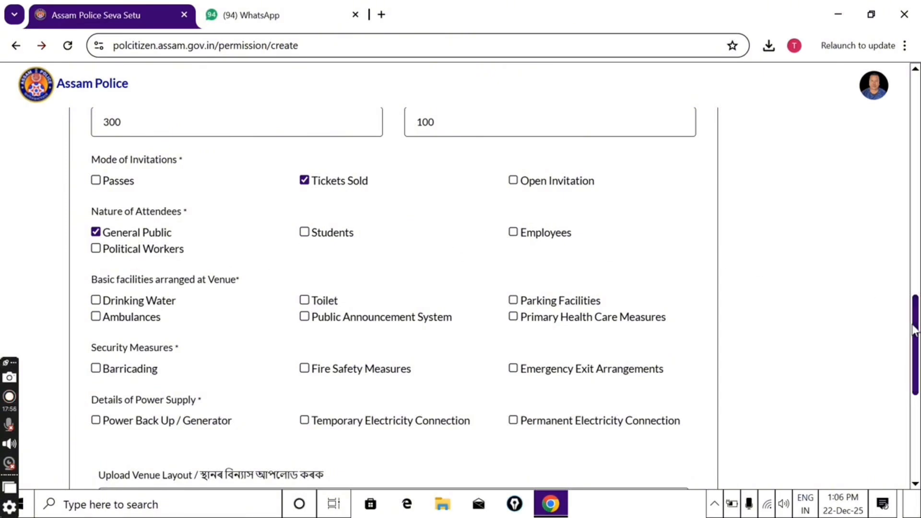
drag(915, 331, 917, 355)
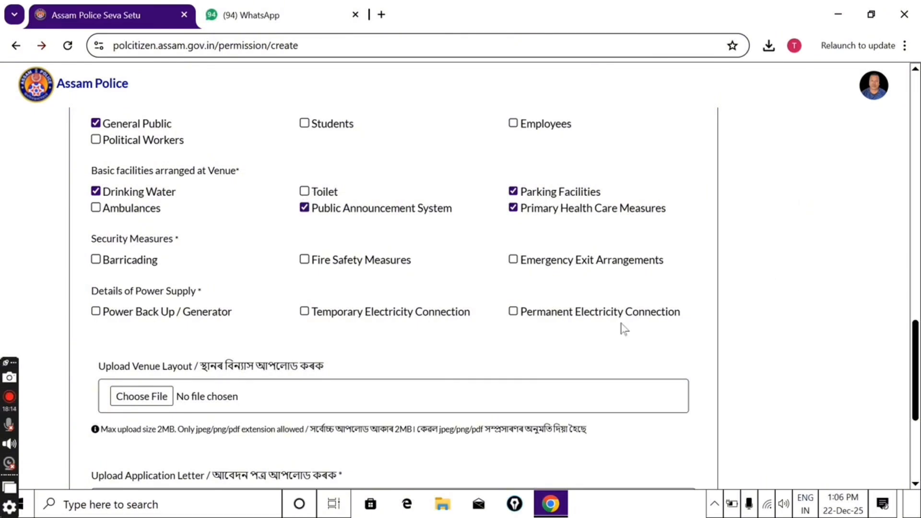
click(96, 260)
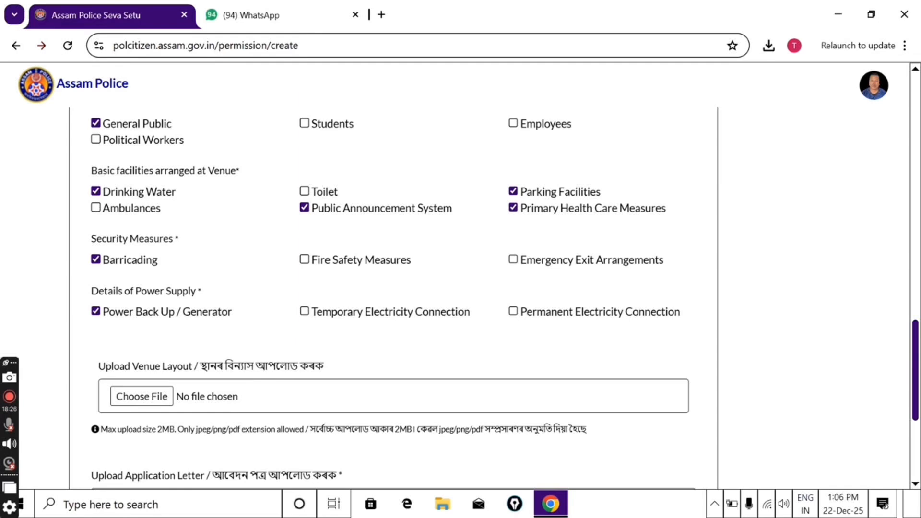
Rename the WhatsApp image in Downloads as layout, and attach mono.jpeg as the venue layout.
scroll(916, 353, down, 2)
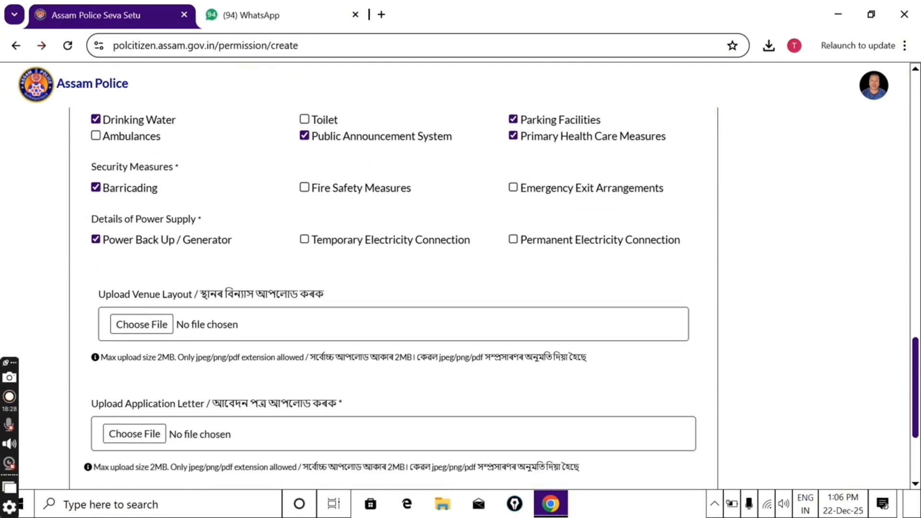
scroll(292, 333, down, 2)
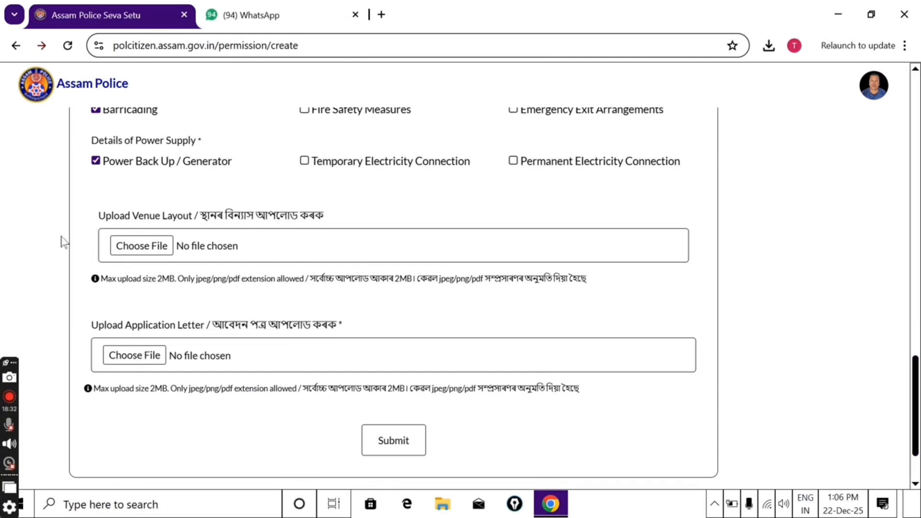
click(251, 10)
click(170, 10)
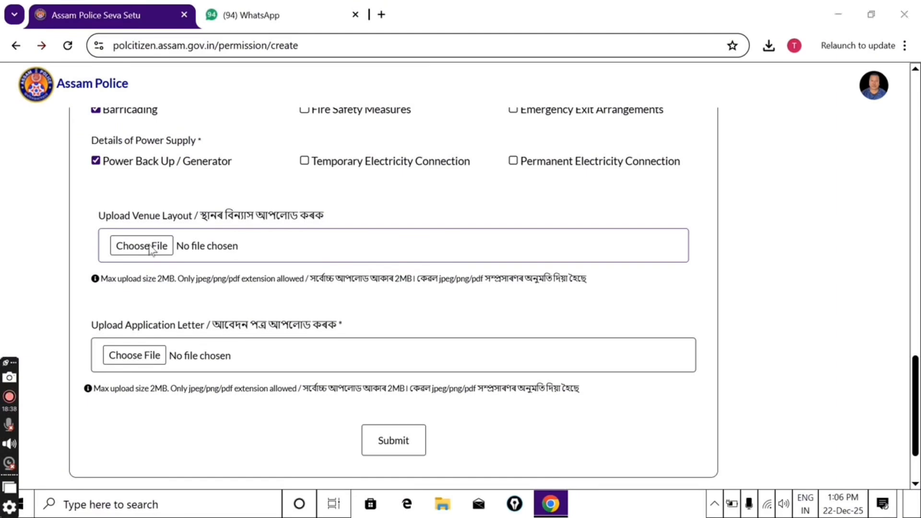
click(150, 248)
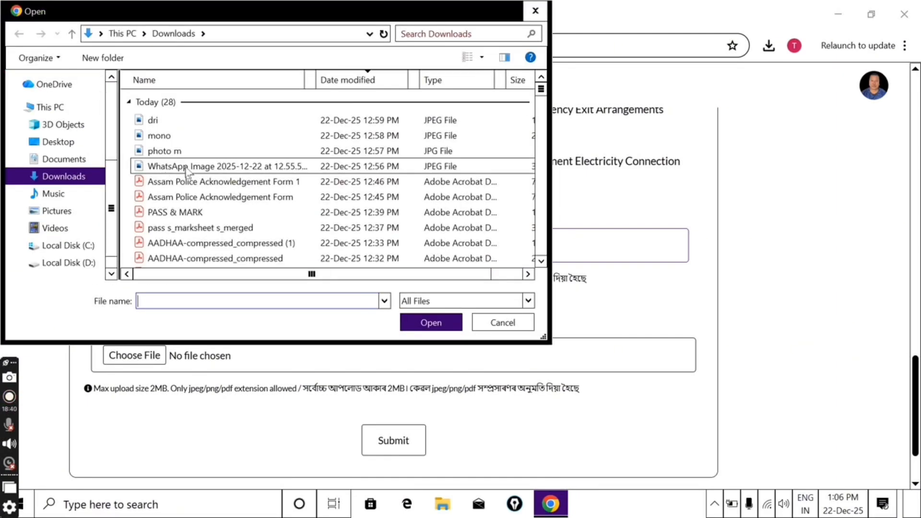
click(186, 166)
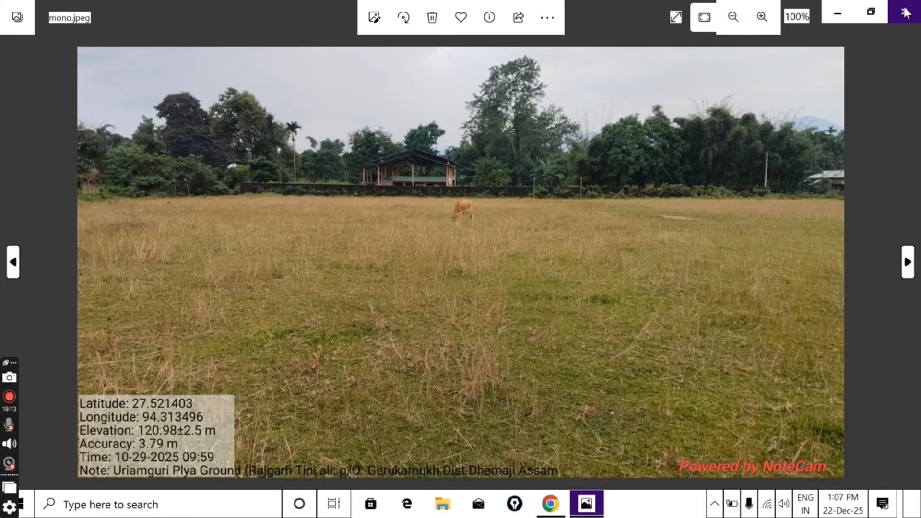
click(906, 13)
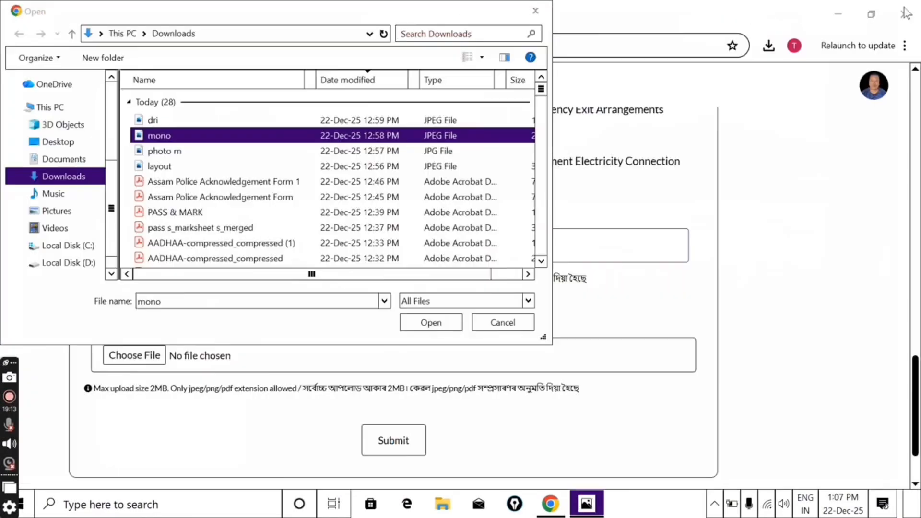
click(432, 322)
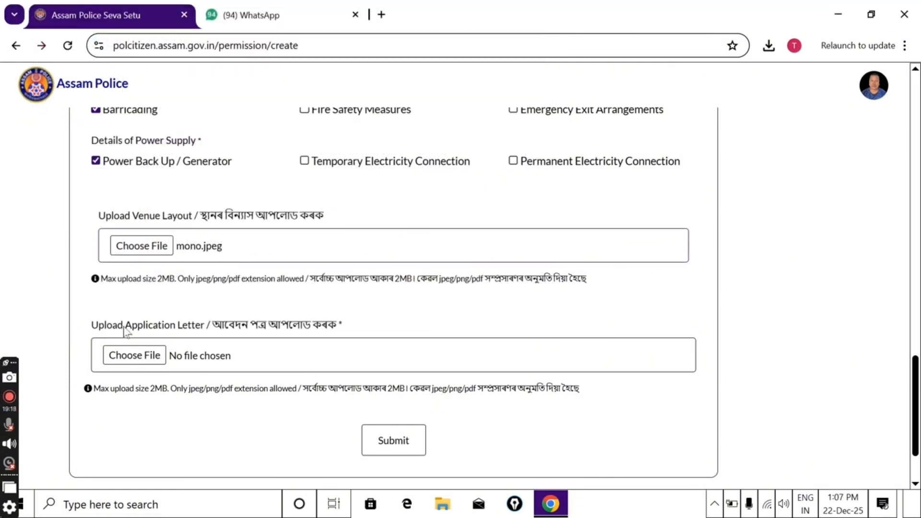
Rename the newest WhatsApp image in Downloads as appl and attach it as the application letter.
click(152, 354)
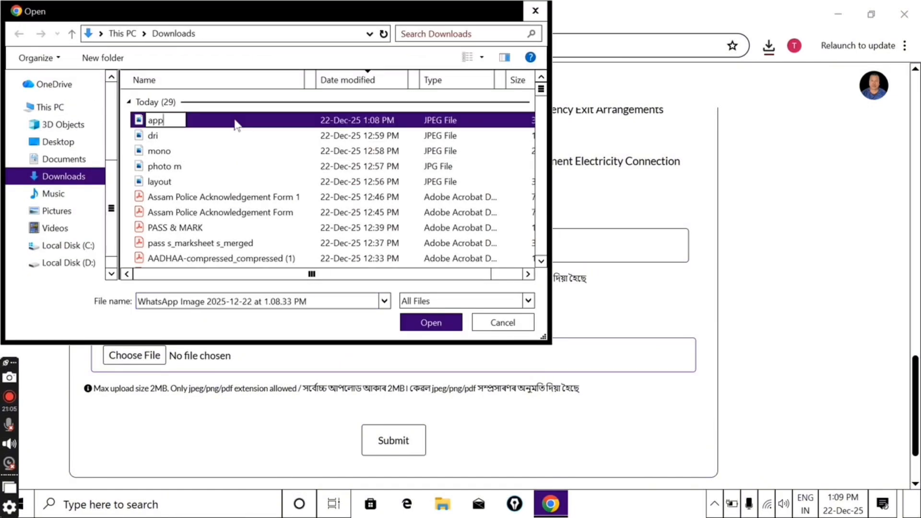
text(l)
click(422, 323)
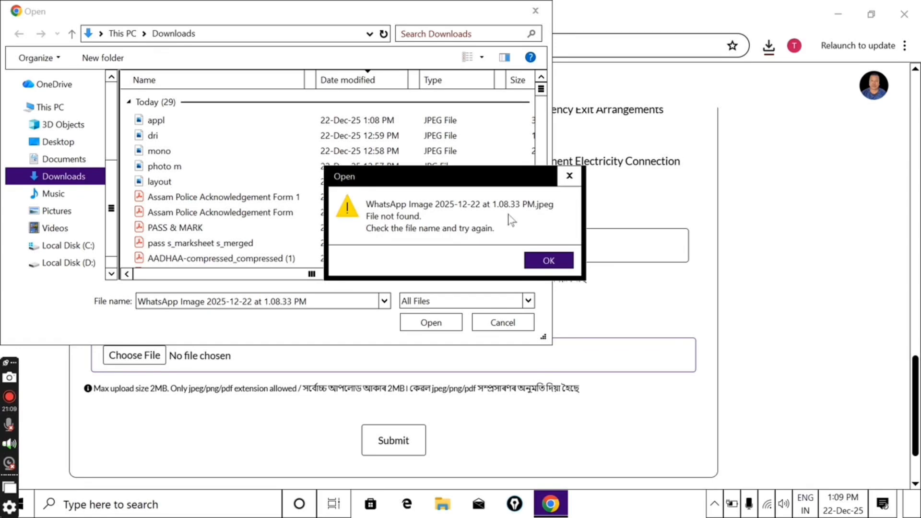
click(550, 260)
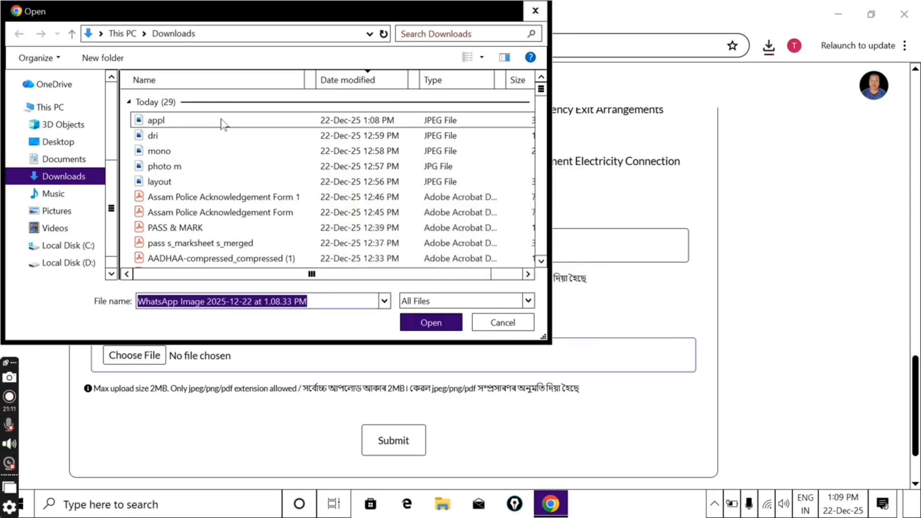
click(223, 122)
click(448, 329)
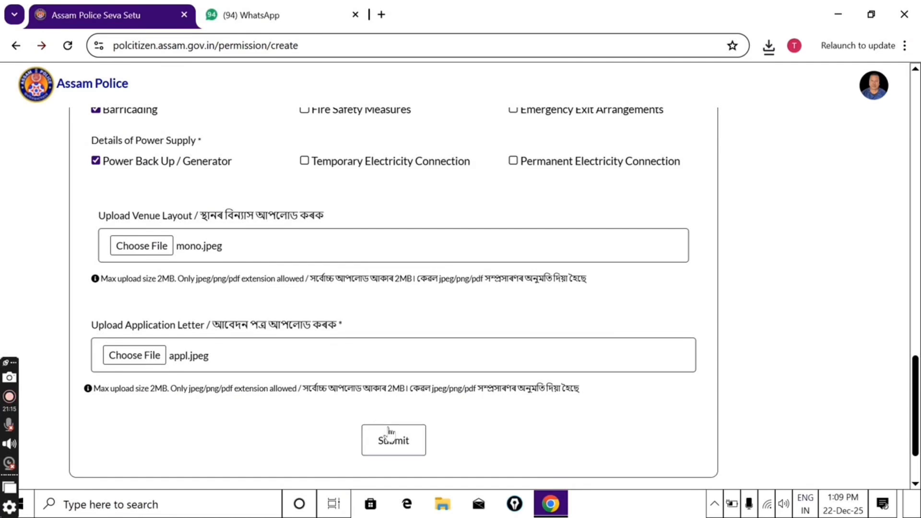
Submit the permission application and proceed to pay its fee.
click(393, 436)
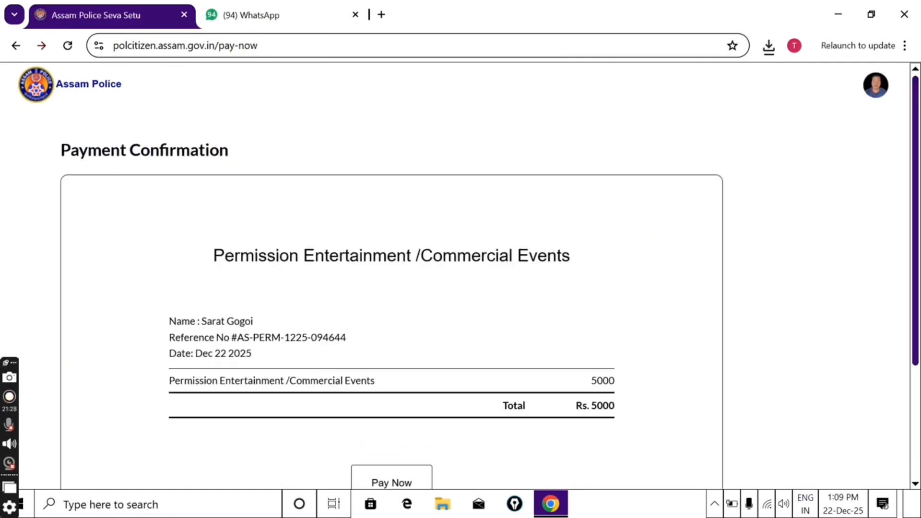
scroll(484, 285, down, 1)
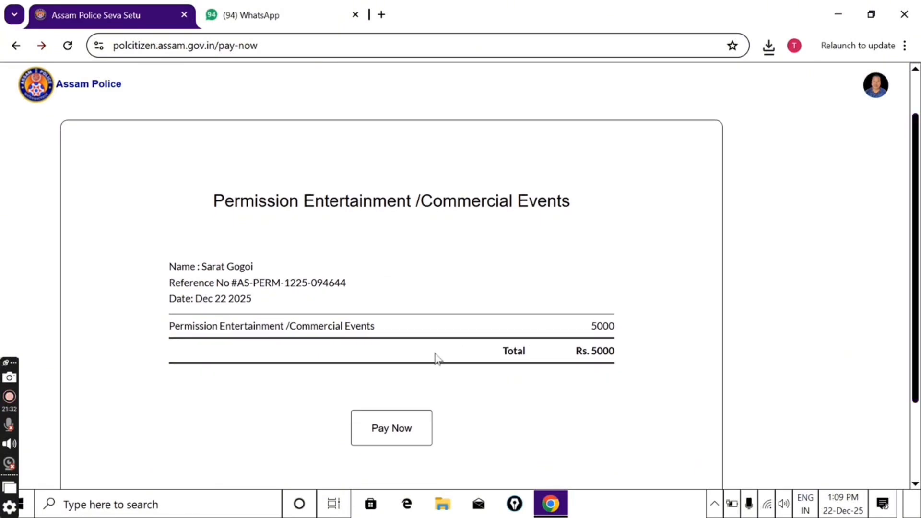
click(382, 429)
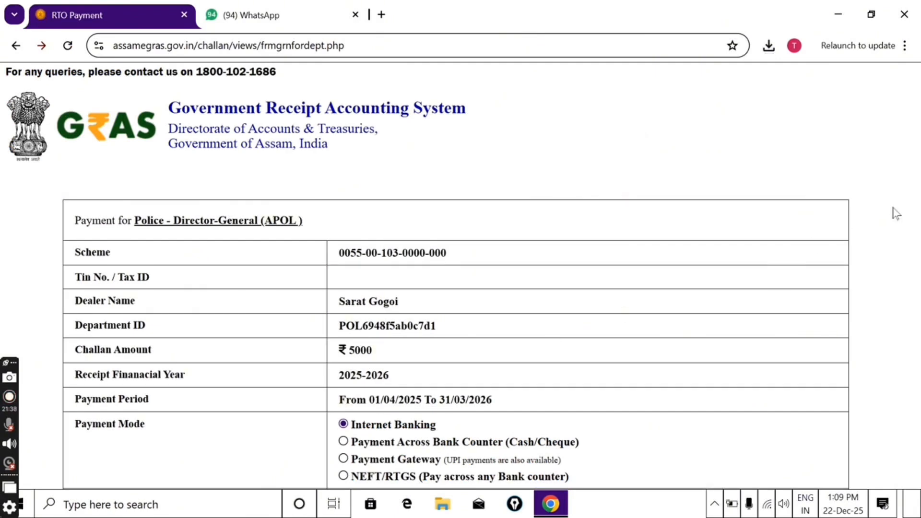
Set the challan's payment mode to Payment Gateway and select YES BANK (No Charges) as the bank.
scroll(919, 279, down, 2)
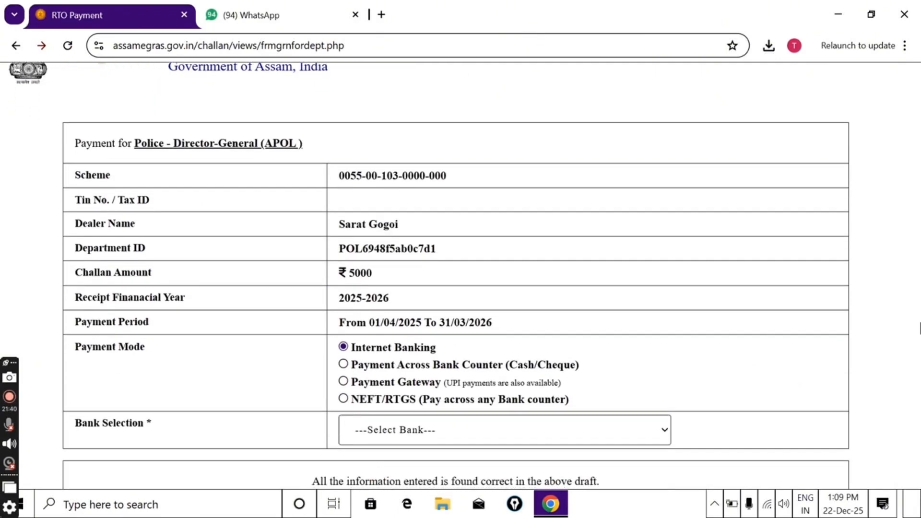
drag(920, 332, 920, 340)
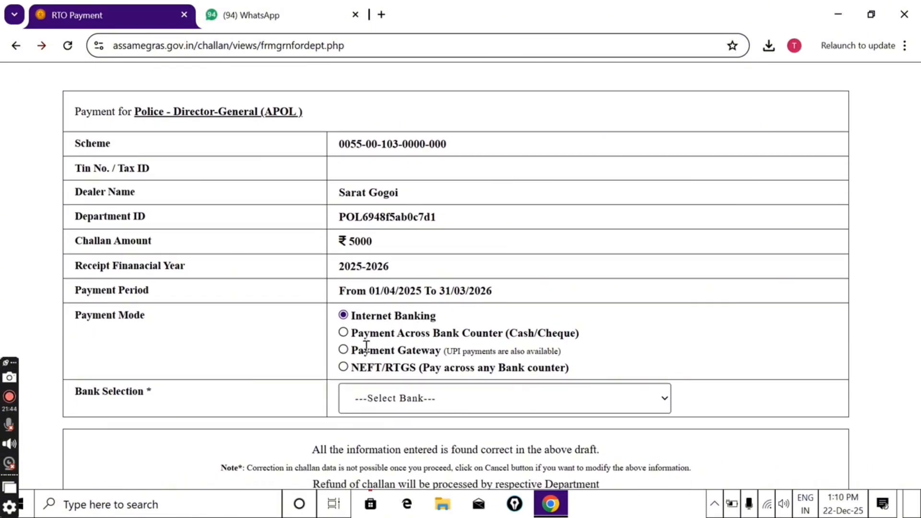
click(343, 350)
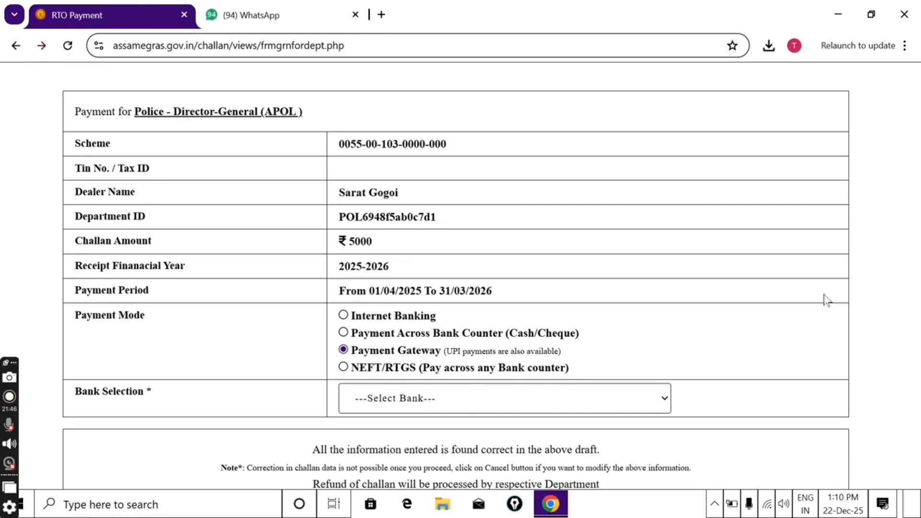
click(643, 396)
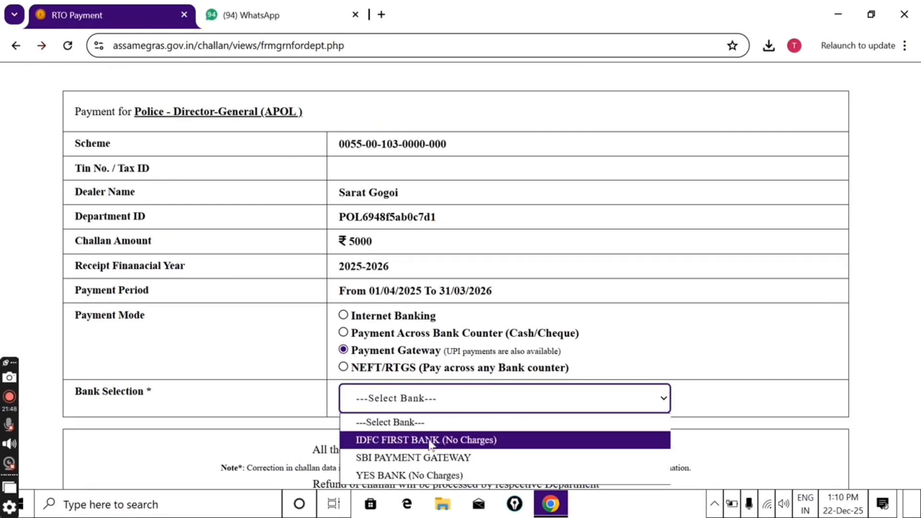
click(445, 475)
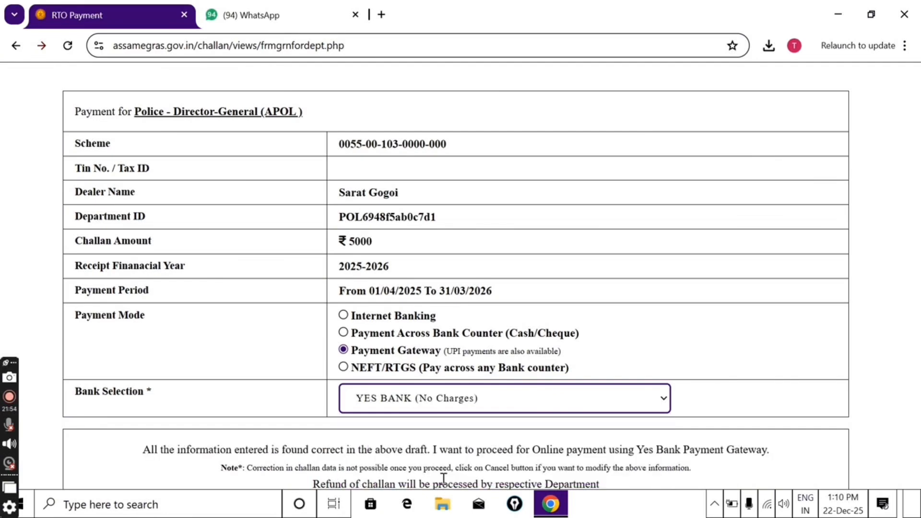
scroll(581, 340, down, 2)
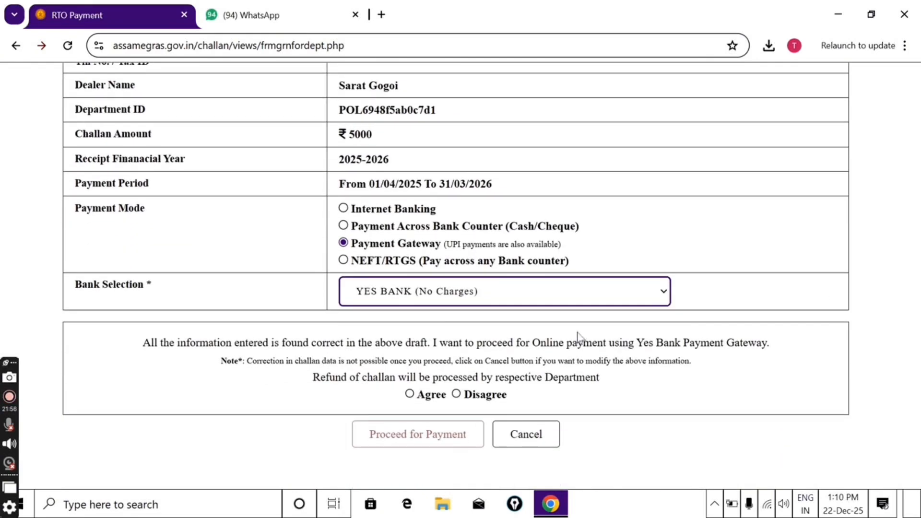
Agree to the challan's refund declaration, proceed to payment, and acknowledge the generated GRN number.
click(409, 395)
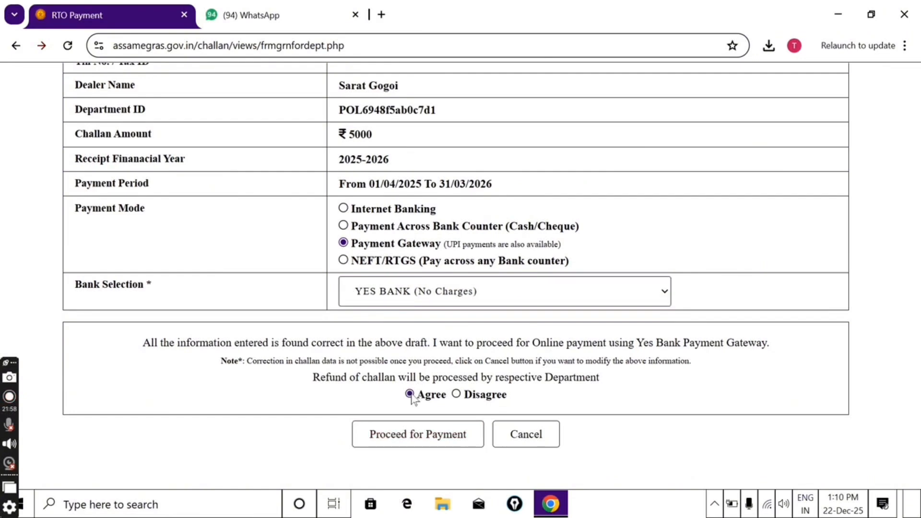
click(424, 438)
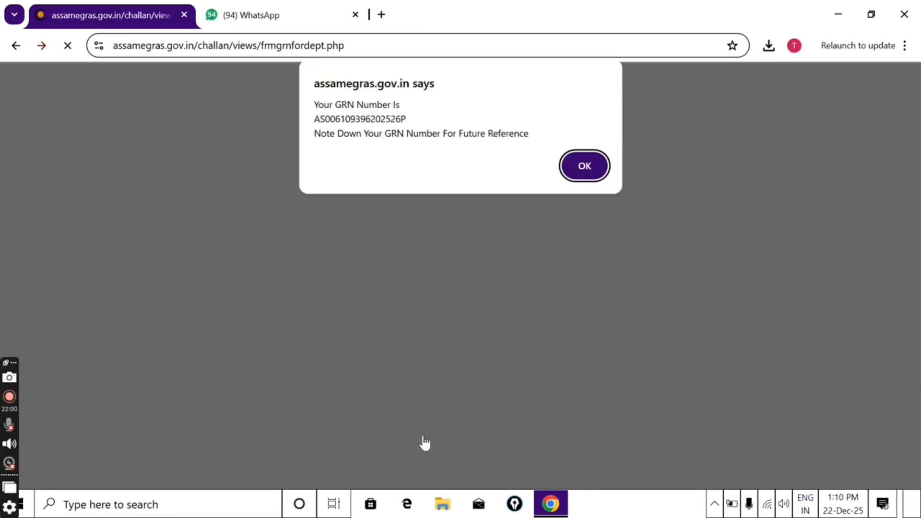
key(Return)
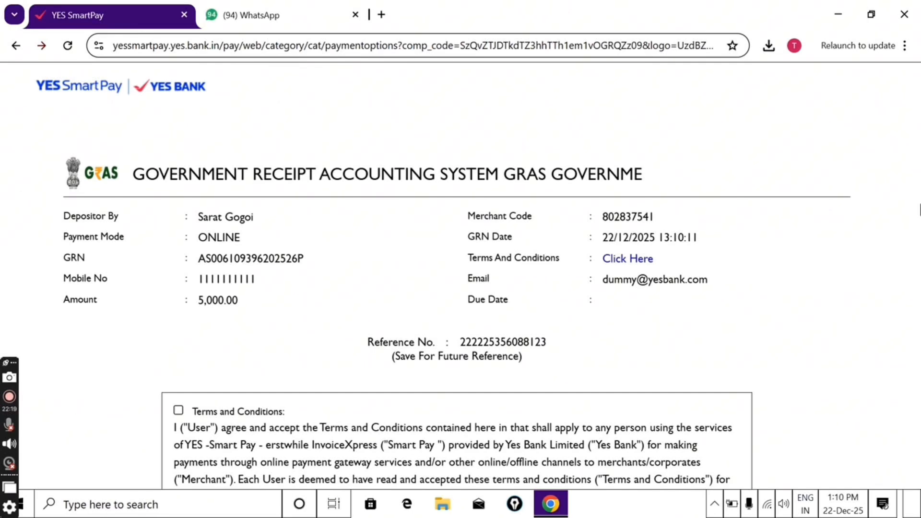
Accept the Terms and Conditions for the GRAS payment on the YES SmartPay page.
scroll(456, 276, down, 3)
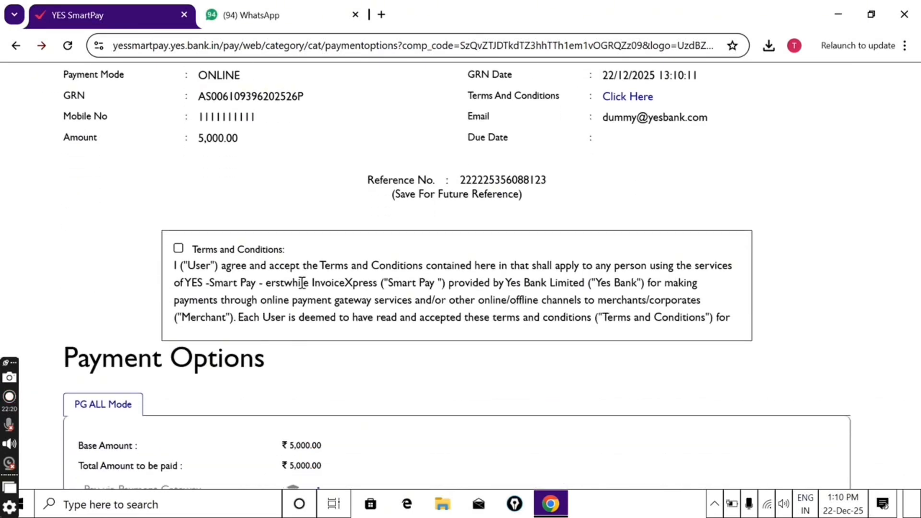
click(178, 248)
scroll(390, 331, down, 10)
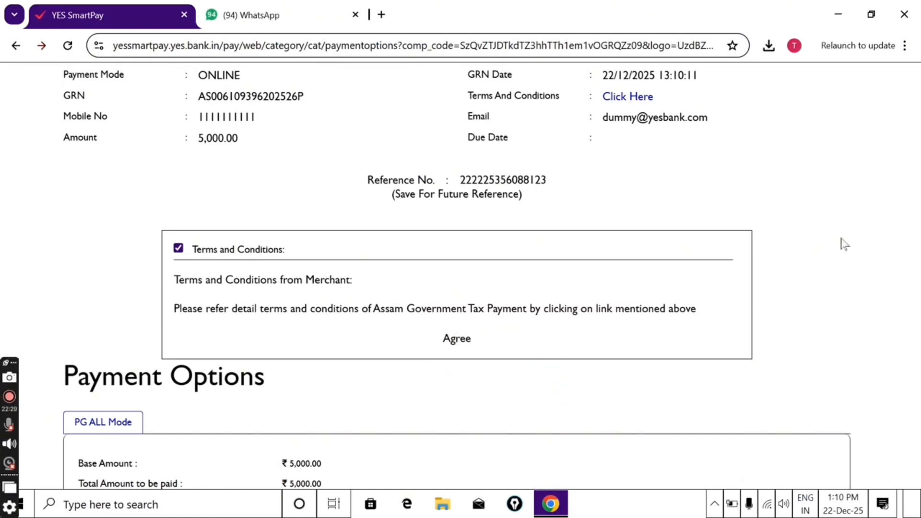
Choose Pay via Payment Gateway, select UPI as the payment method, and show its QR code for paying the fee.
scroll(919, 204, down, 3)
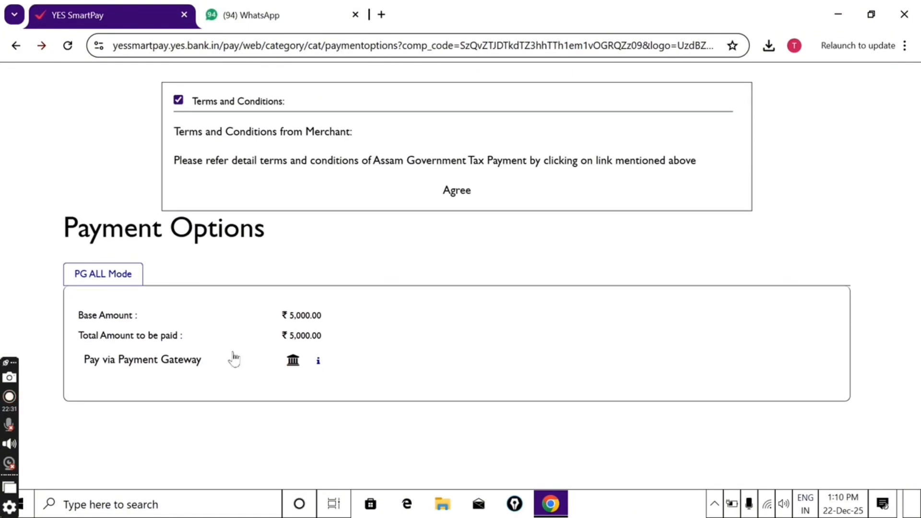
click(191, 361)
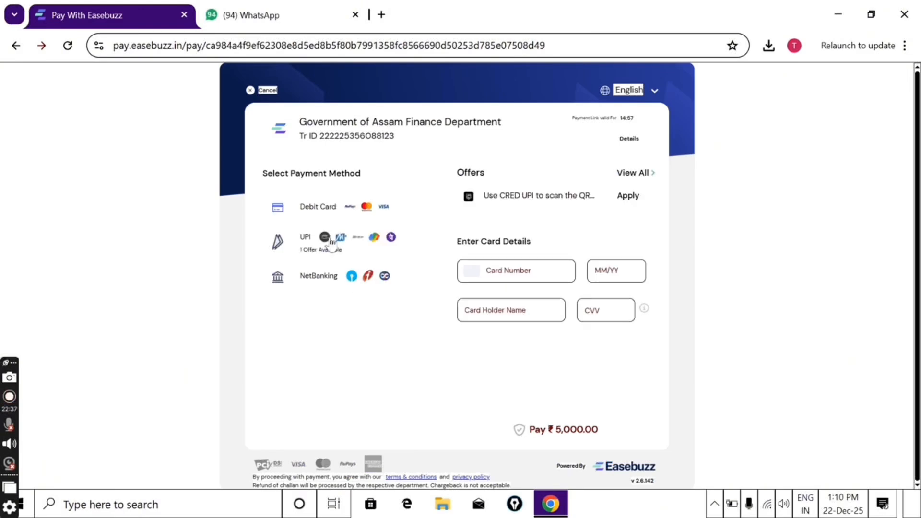
click(318, 243)
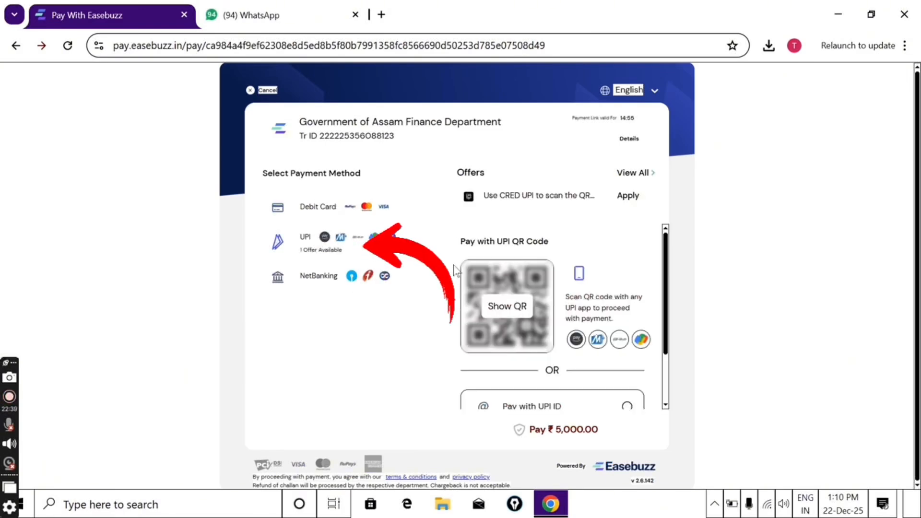
click(504, 307)
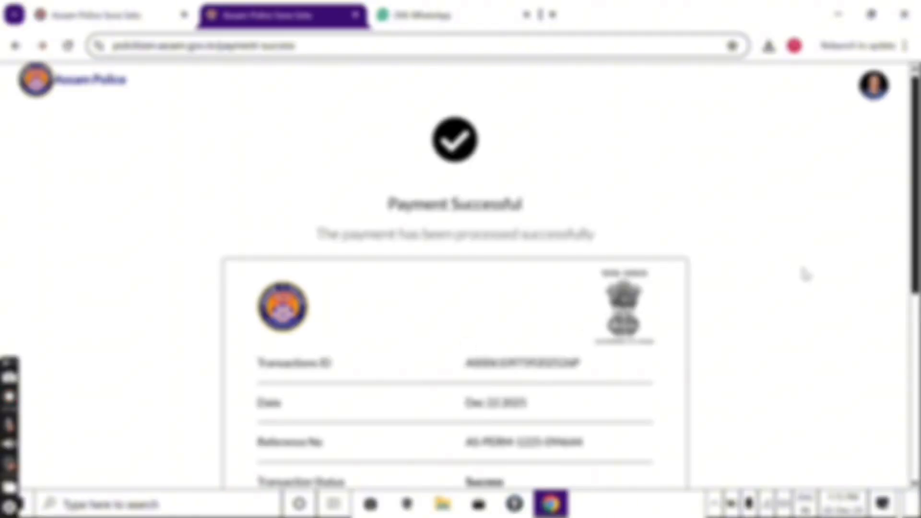
Print the payment receipt to PDF and save it on the Desktop as Assam Police Seva Setu.
scroll(806, 274, down, 5)
scroll(615, 360, down, 3)
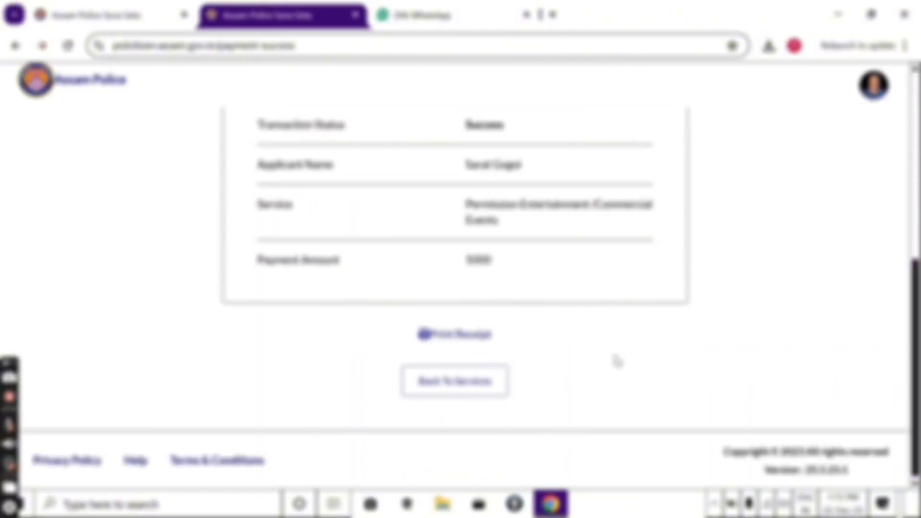
click(459, 333)
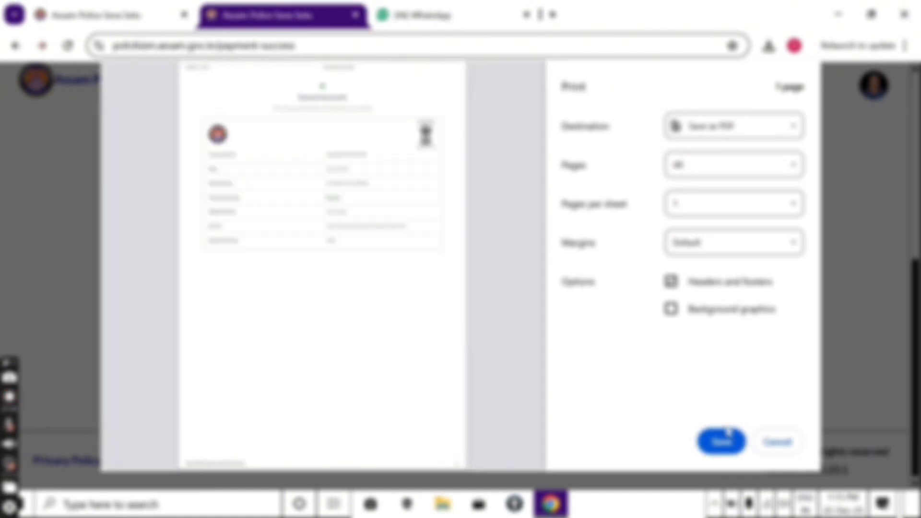
click(724, 437)
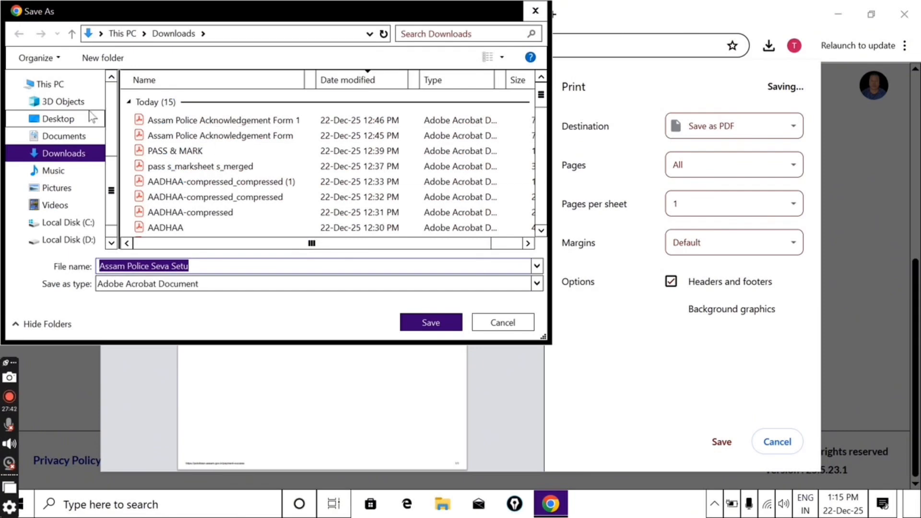
click(56, 119)
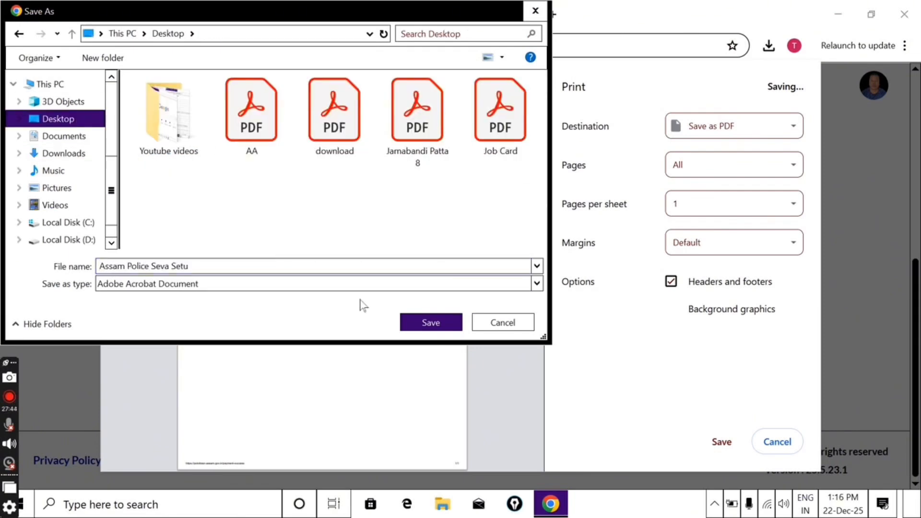
click(428, 323)
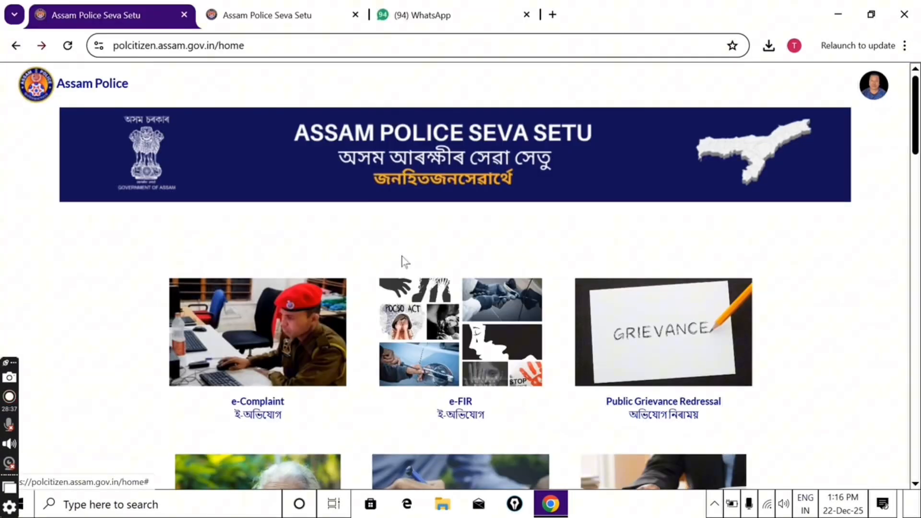
Open the Entertainment / Commercial Event permission status page and download the Theatre Show application's challan.
scroll(461, 288, down, 12)
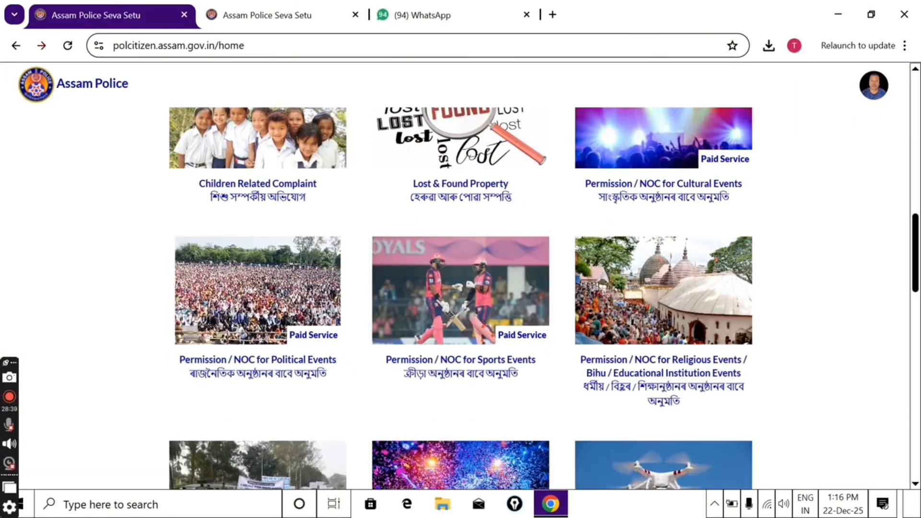
click(479, 453)
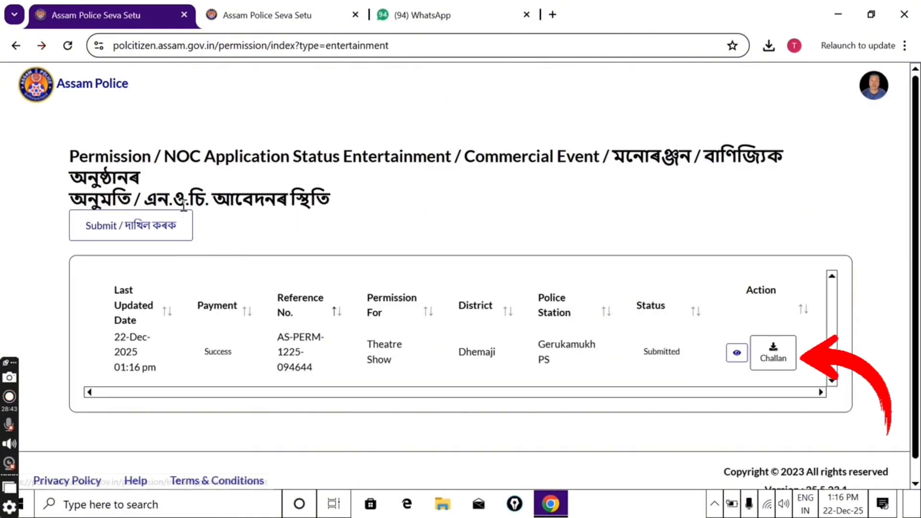
click(786, 354)
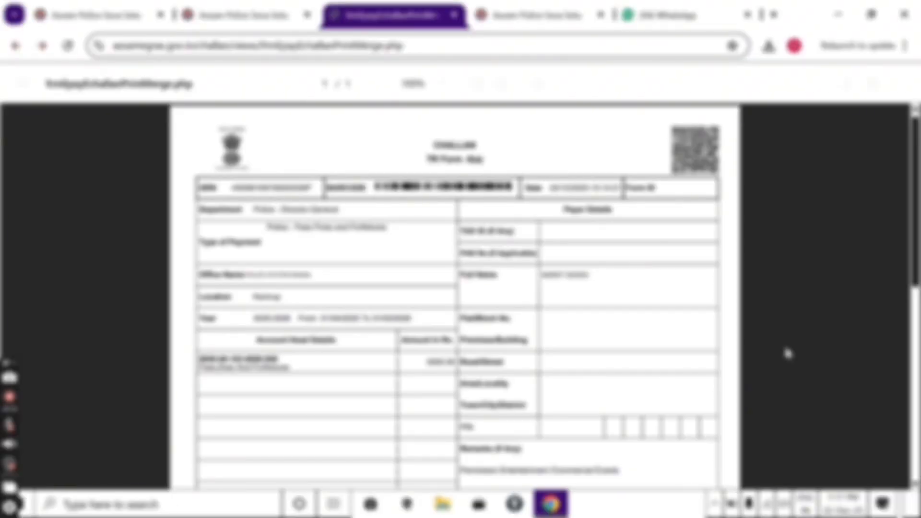
Review the challan down to its payment details and print it to PDF with all pages included.
drag(915, 230, 919, 205)
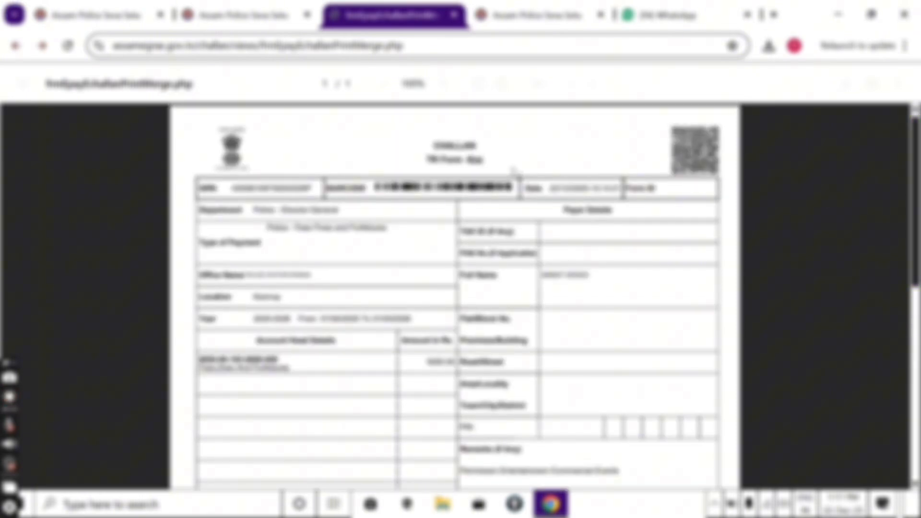
drag(916, 202, 916, 392)
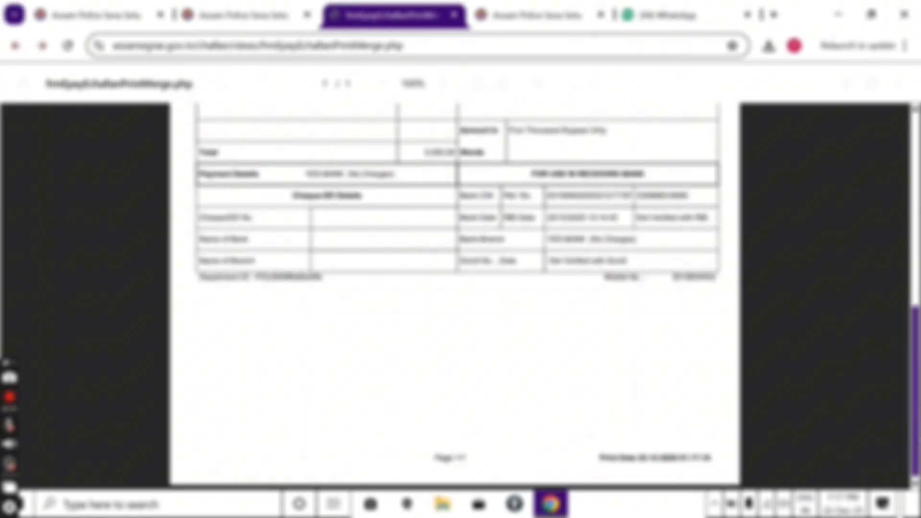
key(ctrl+p)
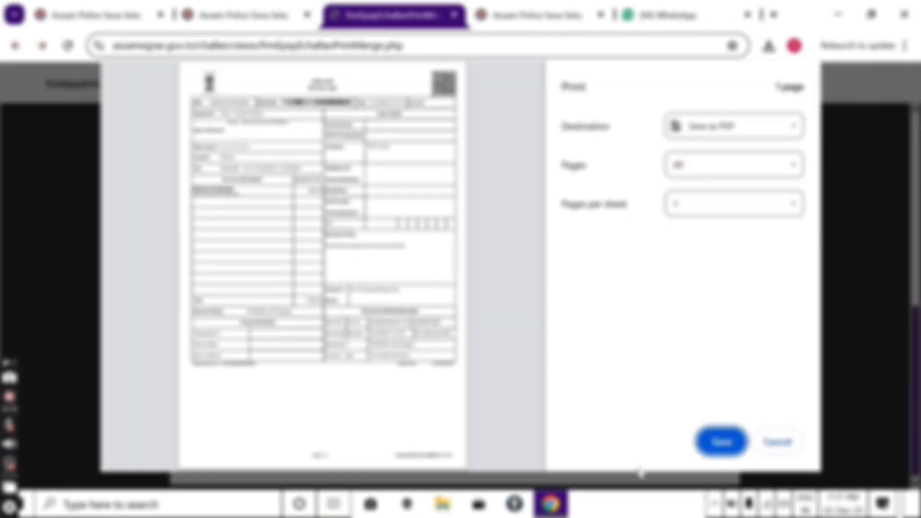
click(727, 445)
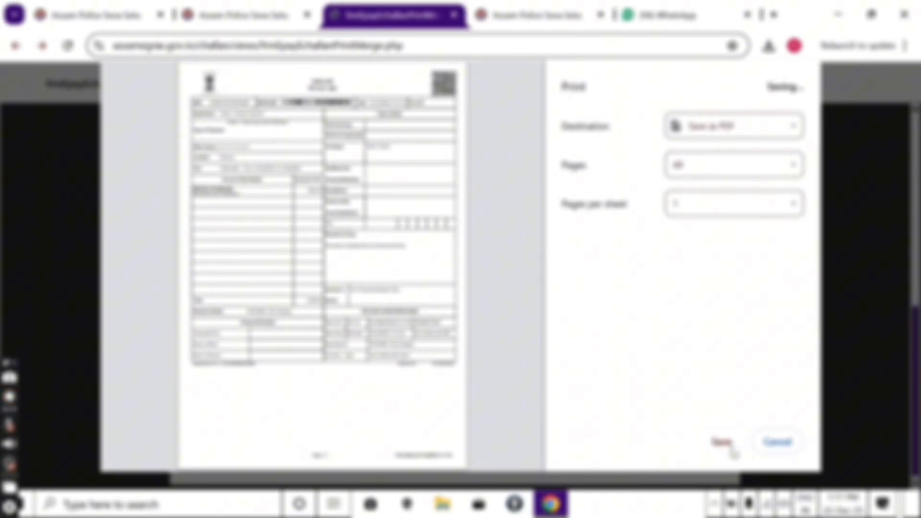